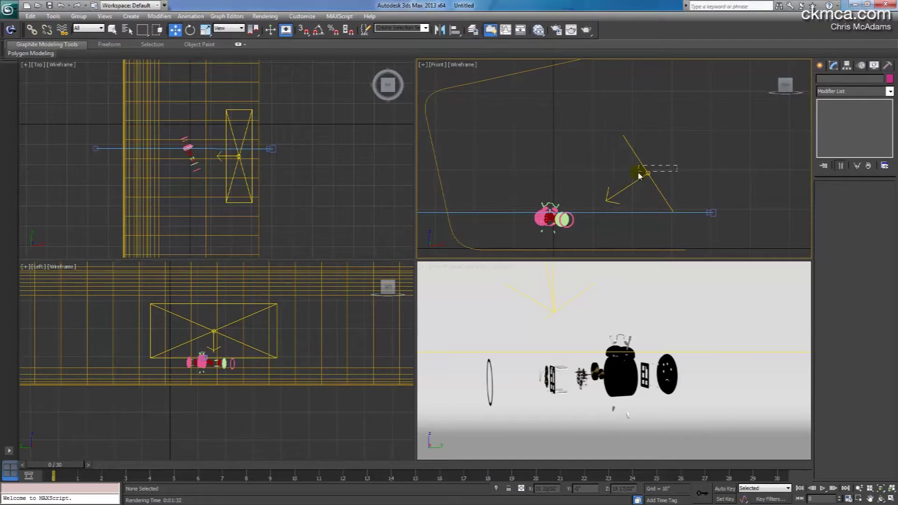
Step: Reposition the existing V-Ray plane light slightly in the Front view, then deselect it
click(623, 185)
drag(622, 186, 623, 185)
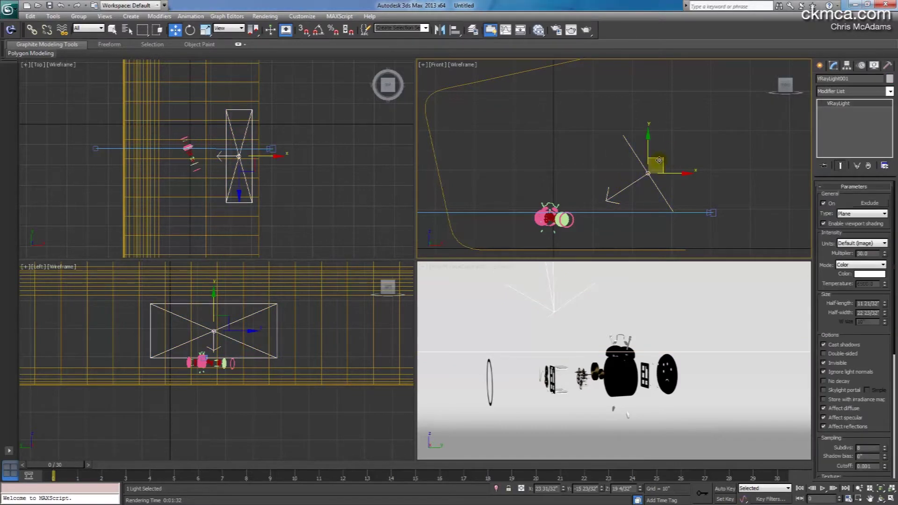
drag(659, 158, 660, 158)
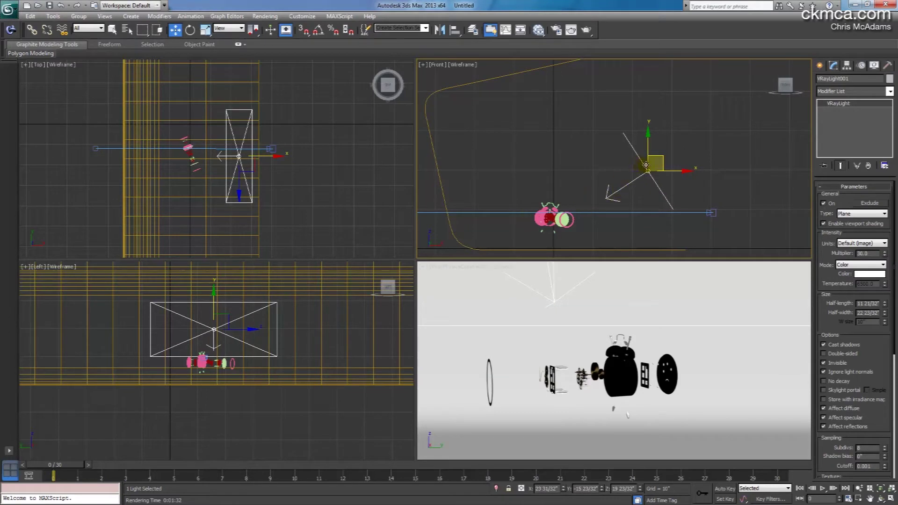
drag(659, 159, 660, 164)
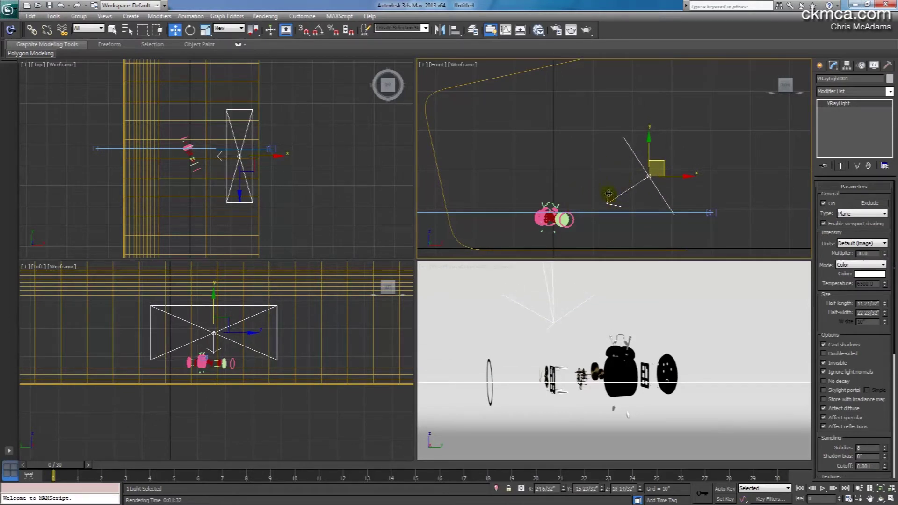
click(600, 164)
Step: Create a V-Ray plane light in the Top view over the parts, half-length about 8" and half-width about 11 17/32"
click(820, 66)
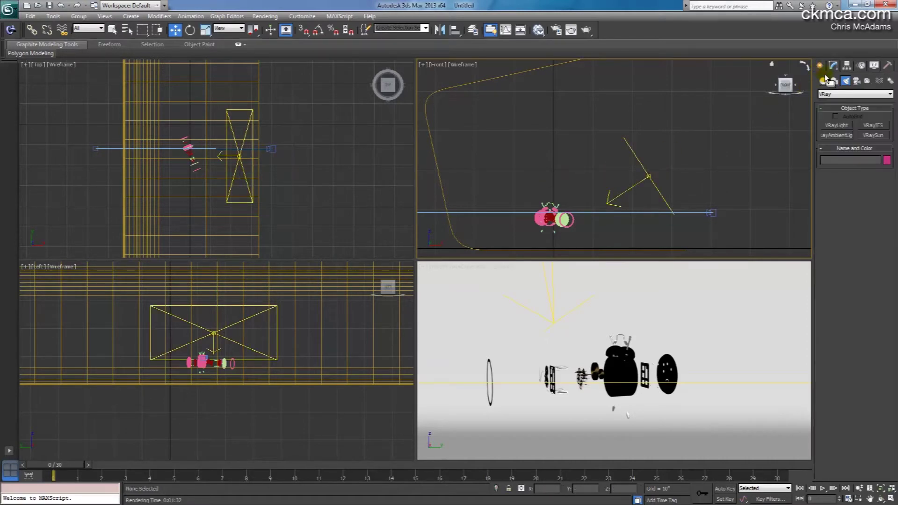
click(836, 126)
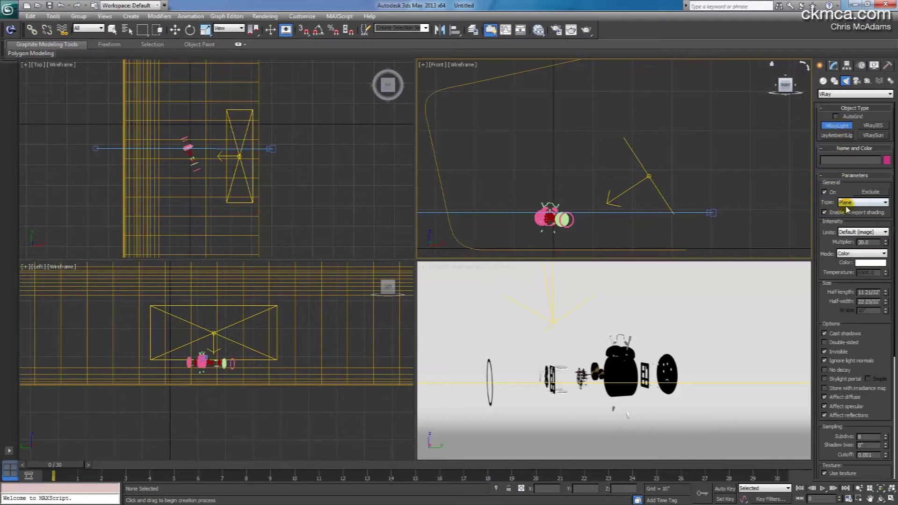
middle_drag(178, 110, 200, 134)
drag(199, 132, 232, 179)
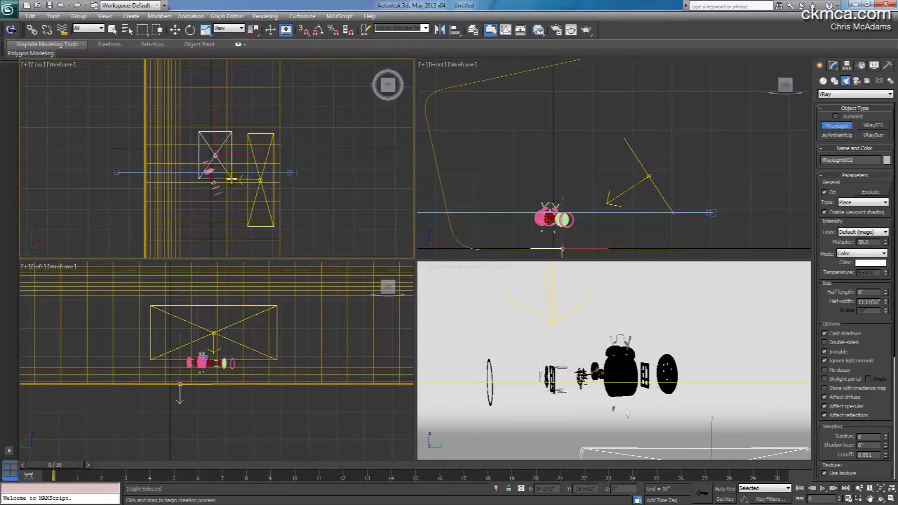
Step: Rotate the new plane light and move it above and to one side of the exploded model, aimed at the parts
click(189, 29)
drag(216, 135, 249, 145)
right_click(216, 124)
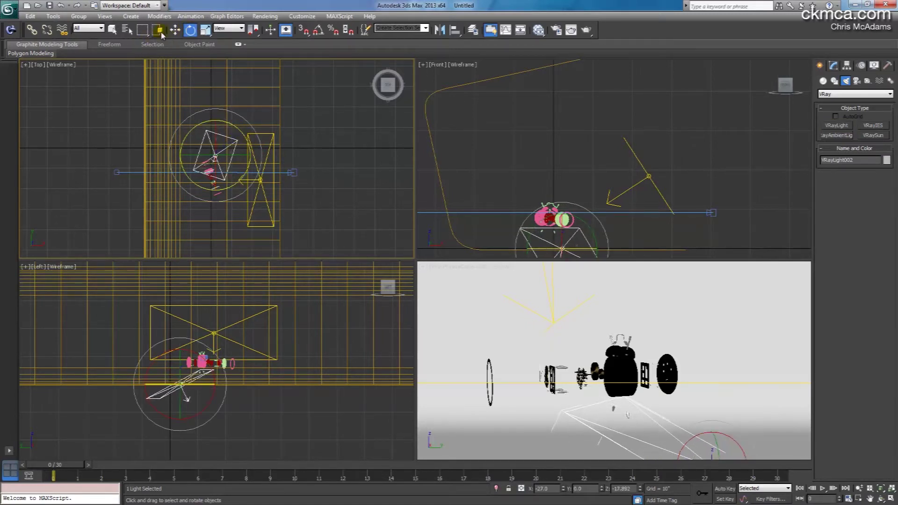
click(175, 30)
click(196, 342)
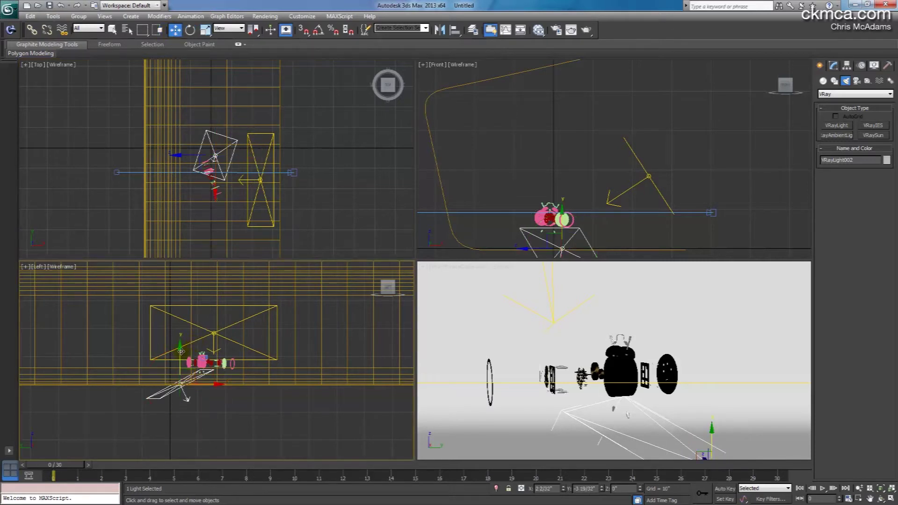
drag(178, 344, 120, 322)
click(191, 30)
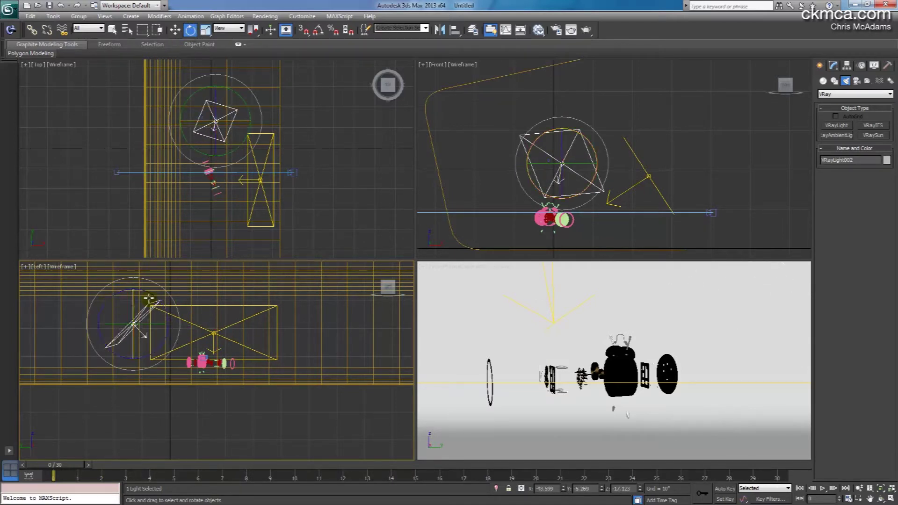
Step: Set the new light's color to a pale cyan
click(834, 66)
click(867, 276)
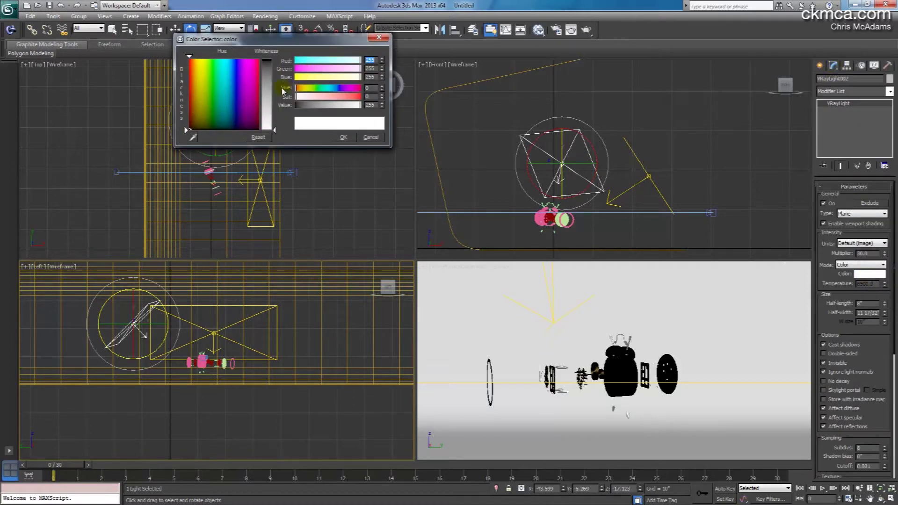
drag(316, 66, 341, 95)
click(343, 137)
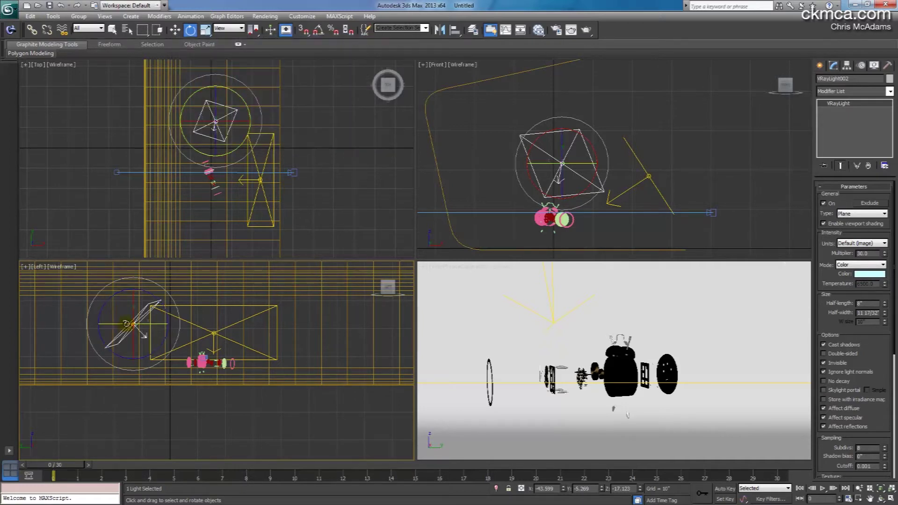
Step: Switch the Front viewport to a Perspective view with Shaded display, showing the whole lighting setup
click(497, 108)
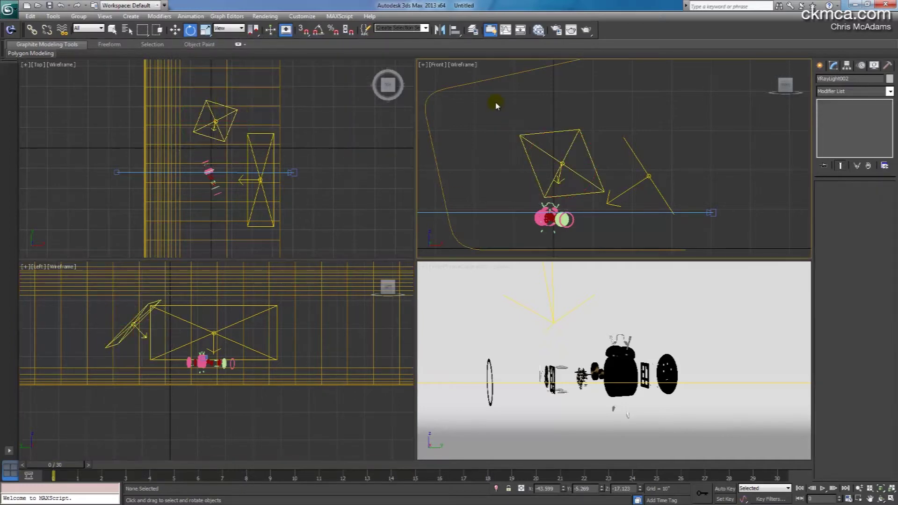
click(438, 65)
click(470, 99)
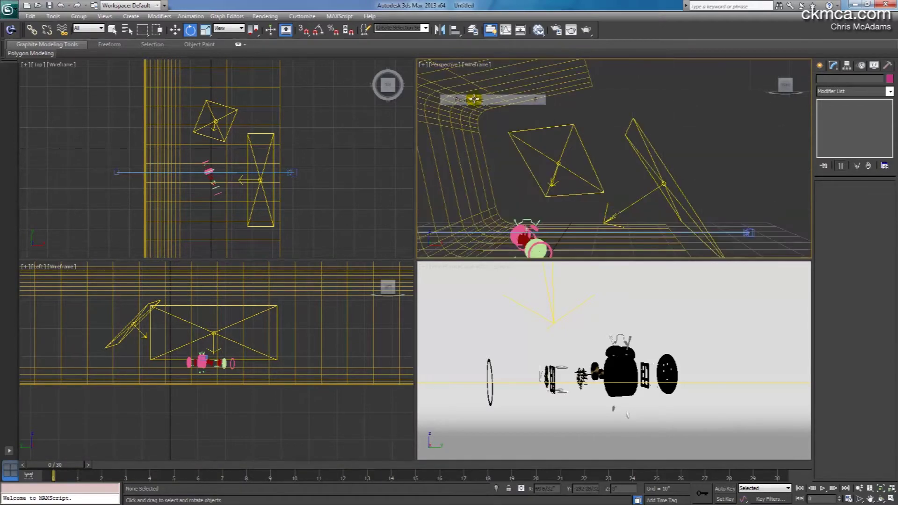
alt+middle_drag(596, 154, 528, 169)
click(483, 69)
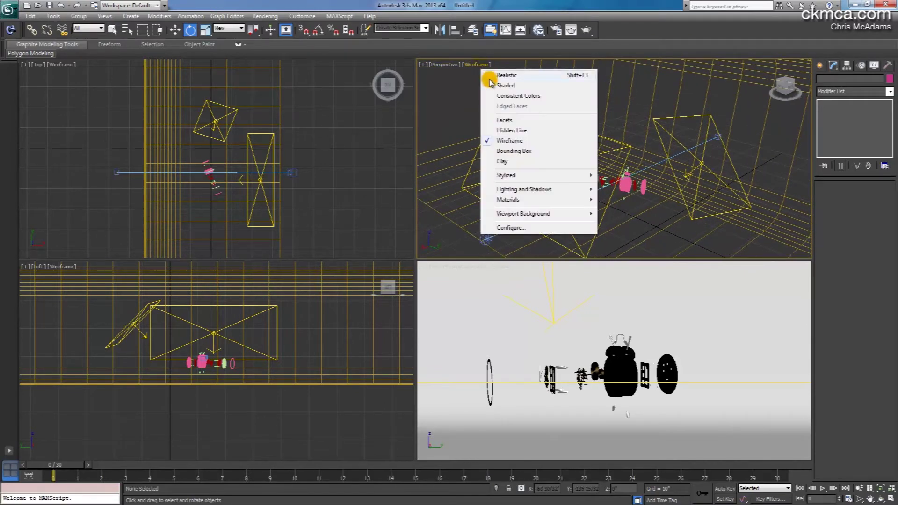
click(491, 85)
mouse_move(551, 150)
alt+middle_down()
mouse_move(587, 139)
mouse_move(561, 152)
alt+middle_up()
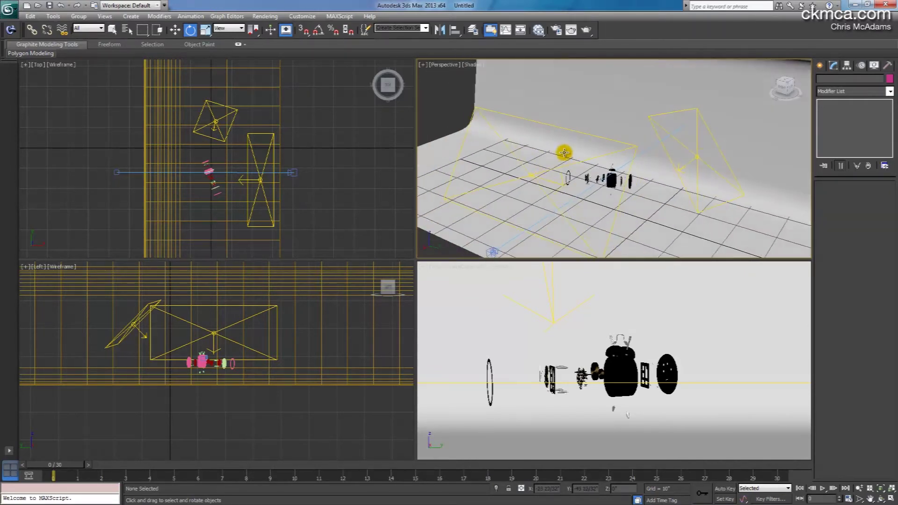
Step: Select the pale cyan plane light in the Perspective view and rename it "fill light"
click(697, 153)
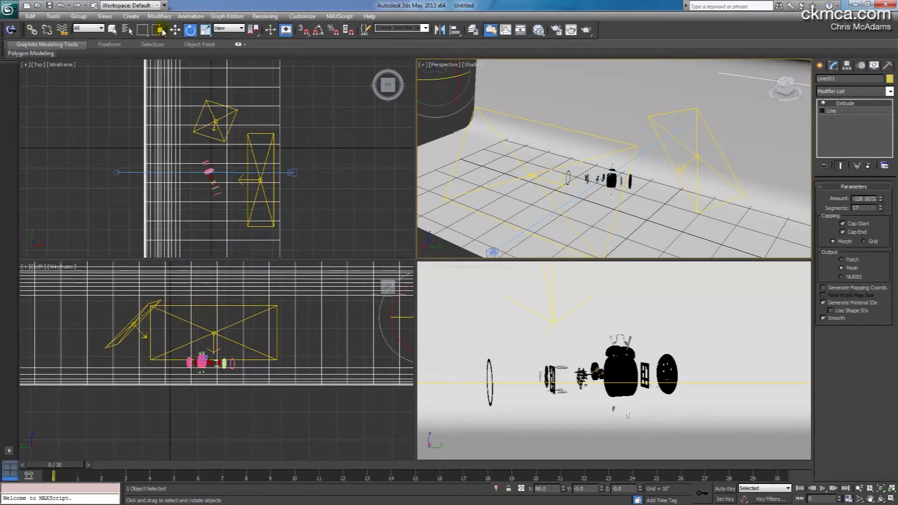
key(q)
click(697, 159)
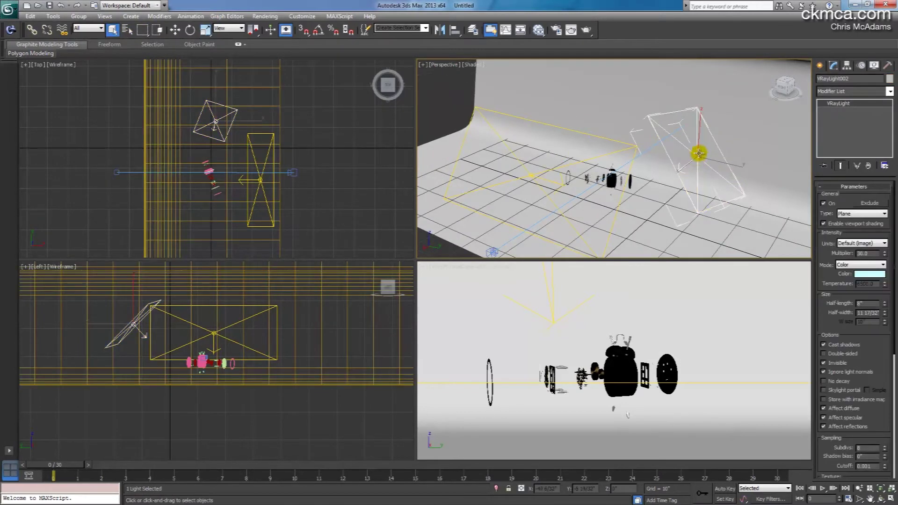
click(860, 80)
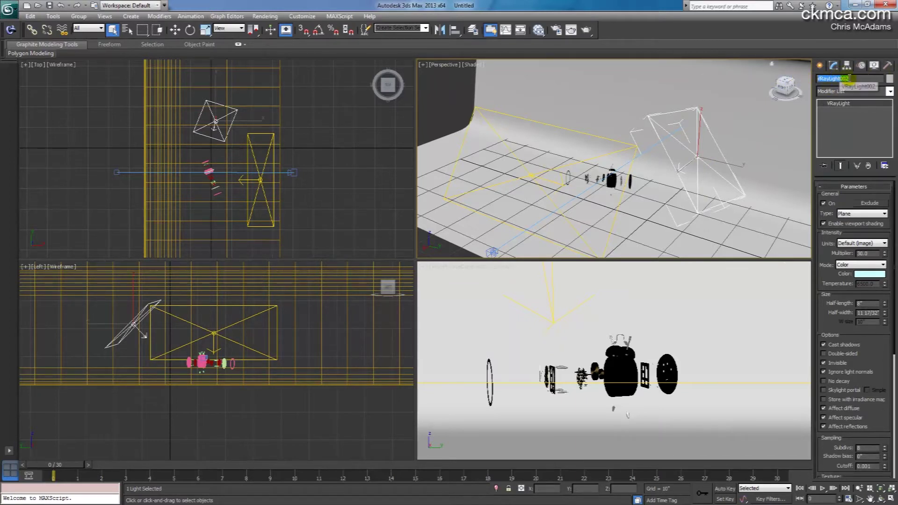
text(fl)
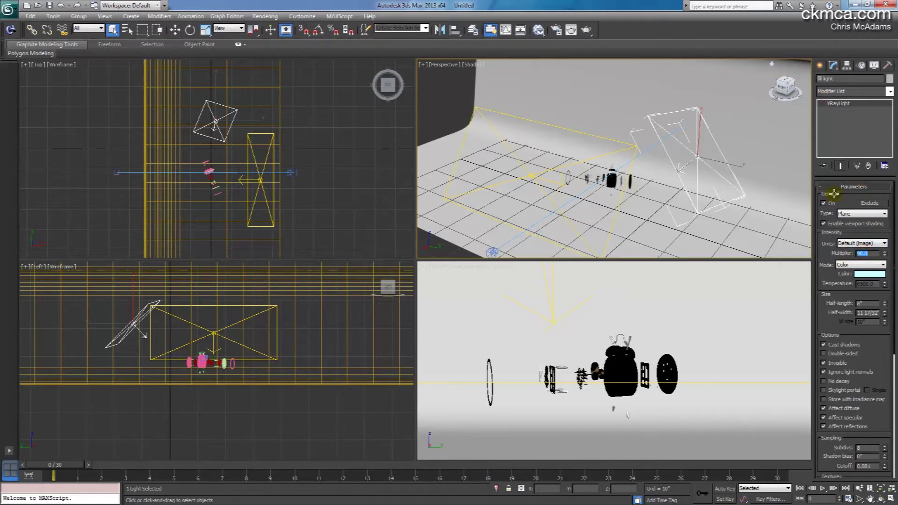
Step: Switch the Perspective viewport to Realistic display and set the fill light's multiplier to 45
click(476, 64)
click(492, 73)
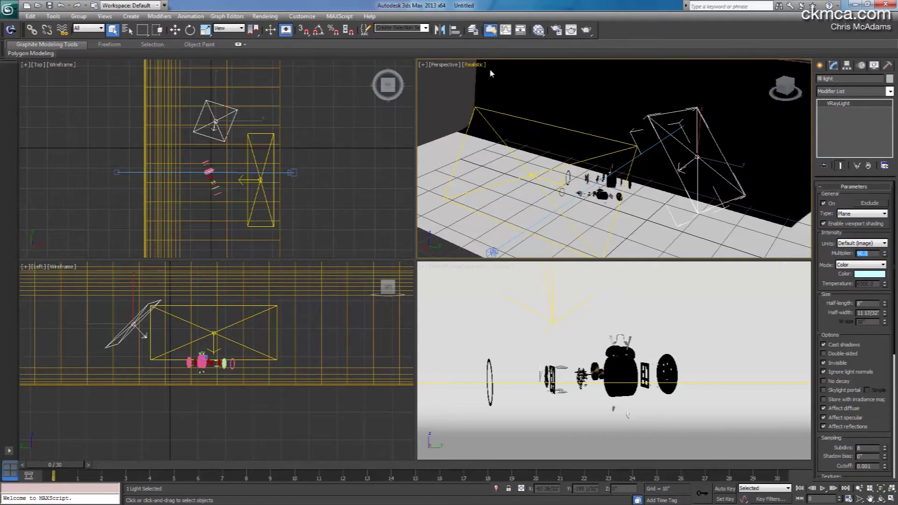
alt+middle_drag(644, 186, 674, 177)
double_click(871, 254)
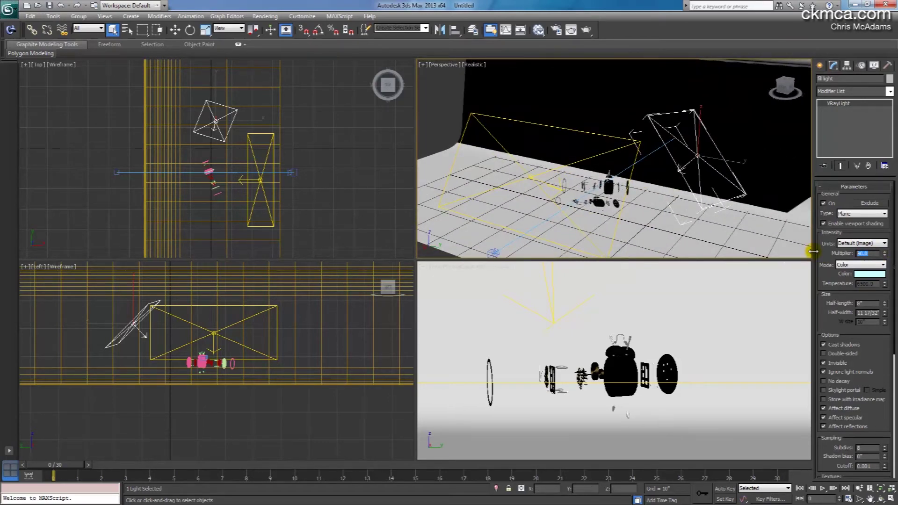
Step: Move the fill light farther away from the exploded model and deselect it
click(175, 30)
drag(723, 160, 758, 161)
mouse_move(593, 176)
alt+middle_down()
mouse_move(631, 175)
mouse_move(611, 241)
mouse_move(591, 213)
mouse_move(618, 236)
mouse_move(627, 185)
mouse_move(588, 206)
mouse_move(603, 170)
mouse_move(585, 165)
alt+middle_up()
click(345, 159)
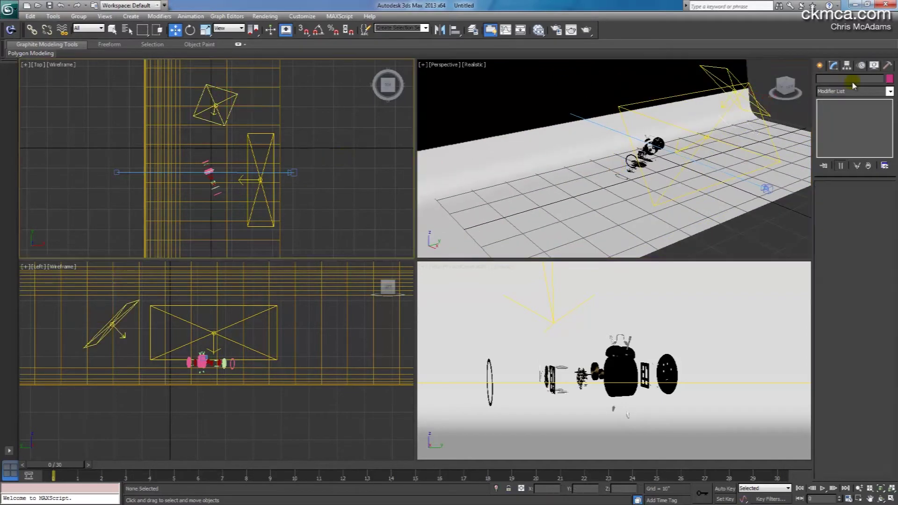
Step: Create another V-Ray plane light in the Top view near the backdrop's far end, half-length about 6 31/32", half-width about 18 12/32"
click(819, 67)
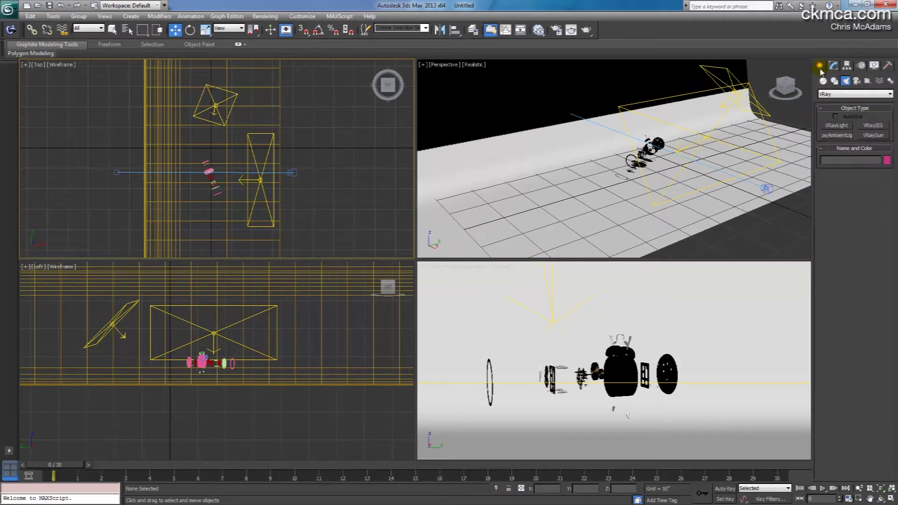
click(845, 94)
click(827, 115)
click(837, 126)
middle_drag(201, 228, 176, 136)
drag(155, 143, 182, 218)
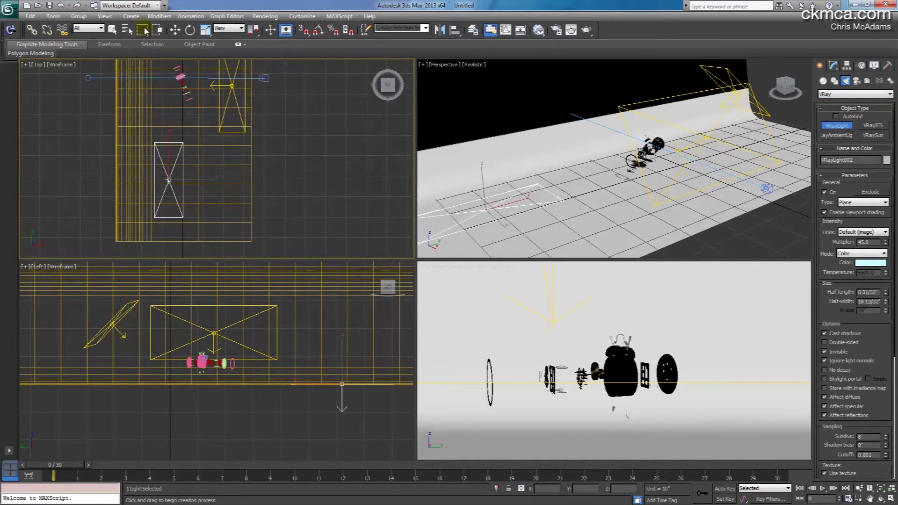
Step: Rotate the newest light about 46° toward the backdrop and raise it well above the floor
key(e)
drag(178, 183, 217, 200)
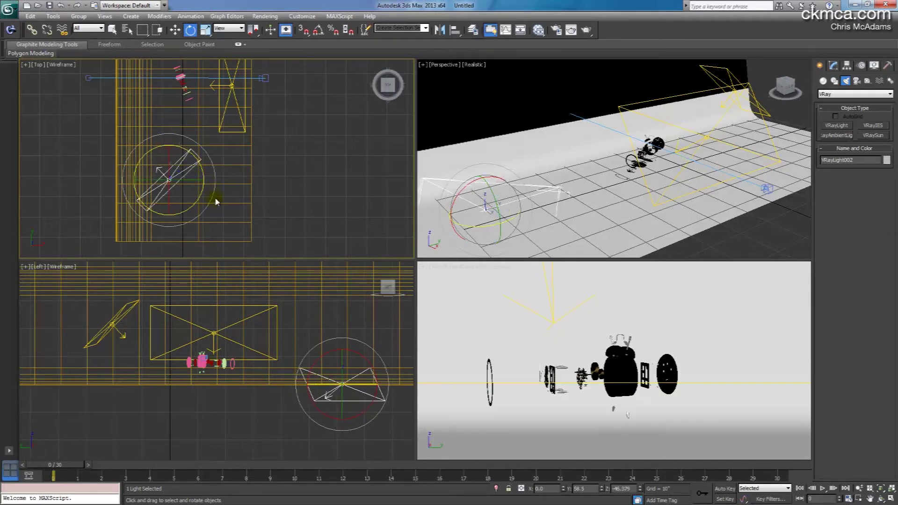
click(174, 32)
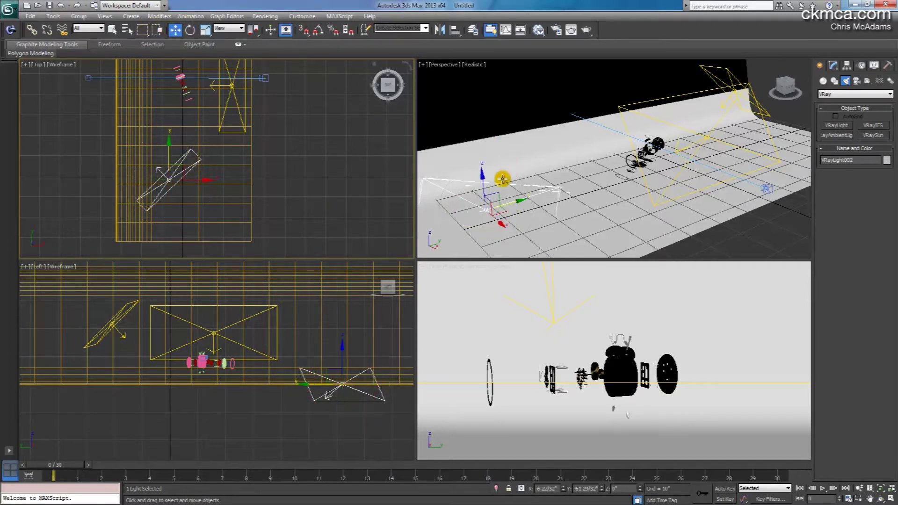
right_click(486, 179)
drag(483, 179, 470, 119)
Step: Refine the raised light's rotation in the Perspective view so it angles toward the backdrop
click(190, 31)
click(191, 31)
click(699, 131)
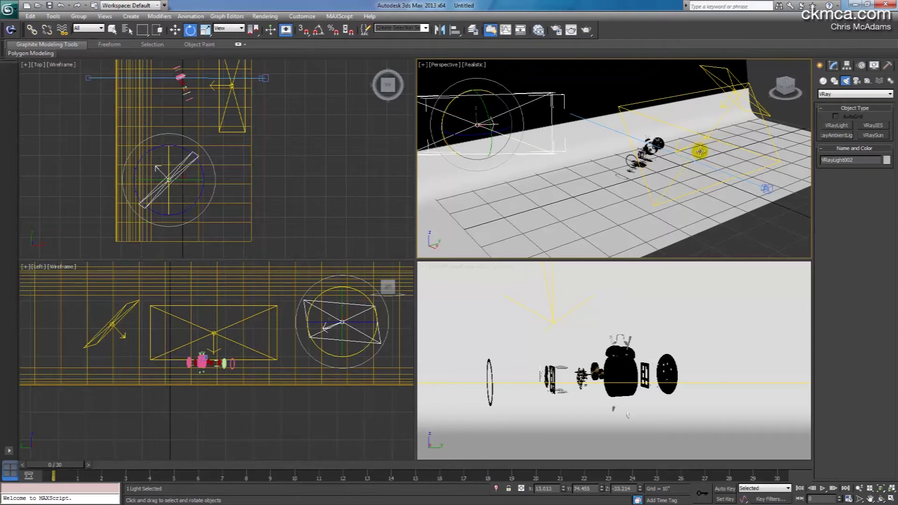
mouse_move(733, 83)
mouse_down()
mouse_move(733, 100)
mouse_move(672, 145)
mouse_move(728, 91)
mouse_up()
drag(516, 104, 463, 106)
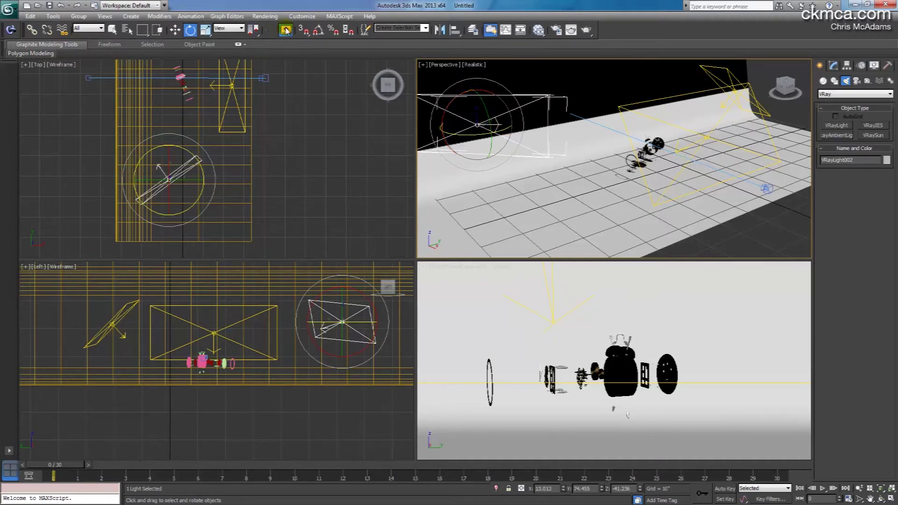
Step: Rename the newest plane light "background light"
click(118, 30)
alt+middle_drag(546, 133, 515, 133)
click(834, 66)
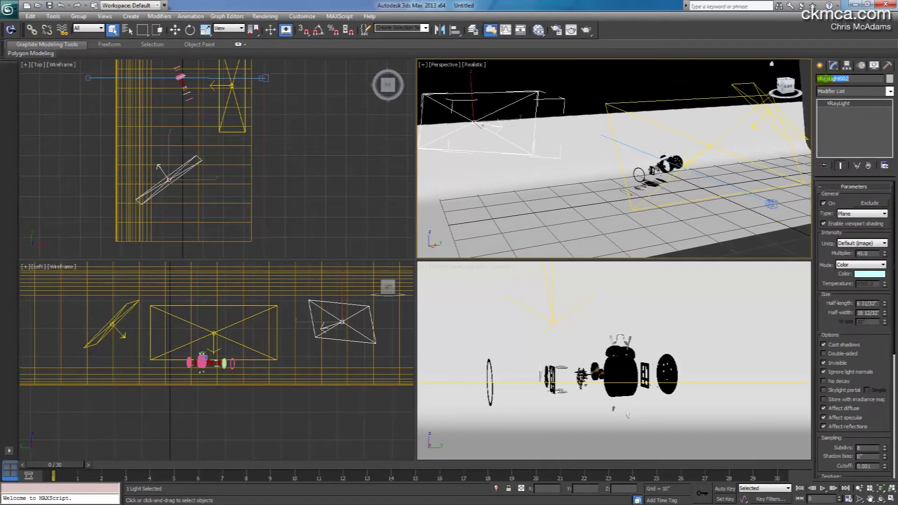
click(851, 78)
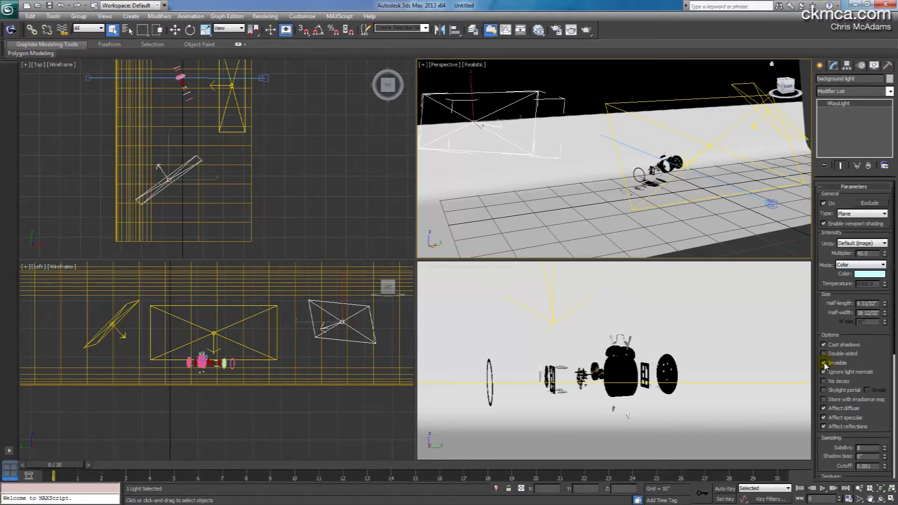
Step: Set the background light's color to pale yellow and its multiplier to 15
click(862, 274)
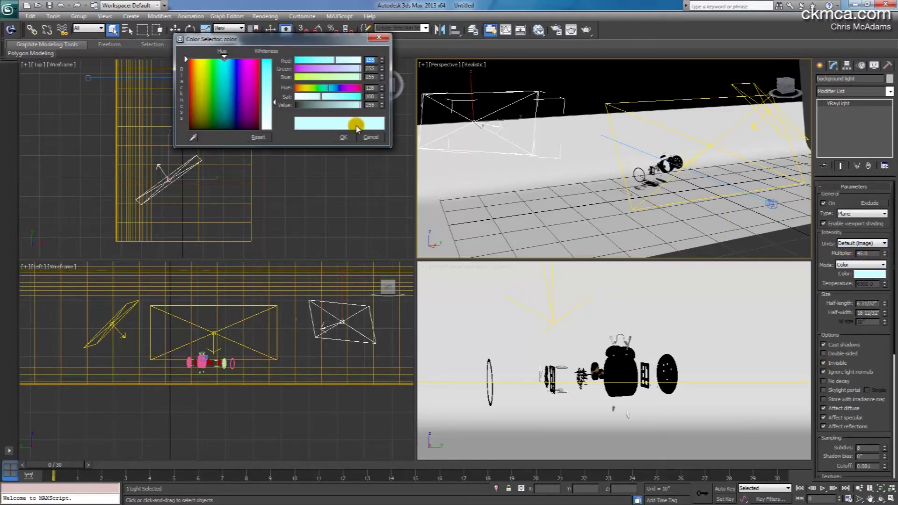
drag(227, 59, 204, 63)
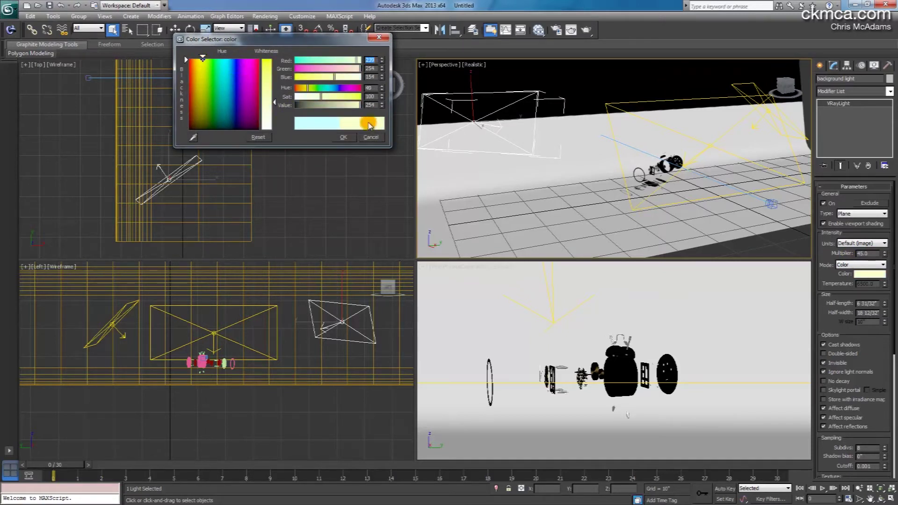
click(344, 137)
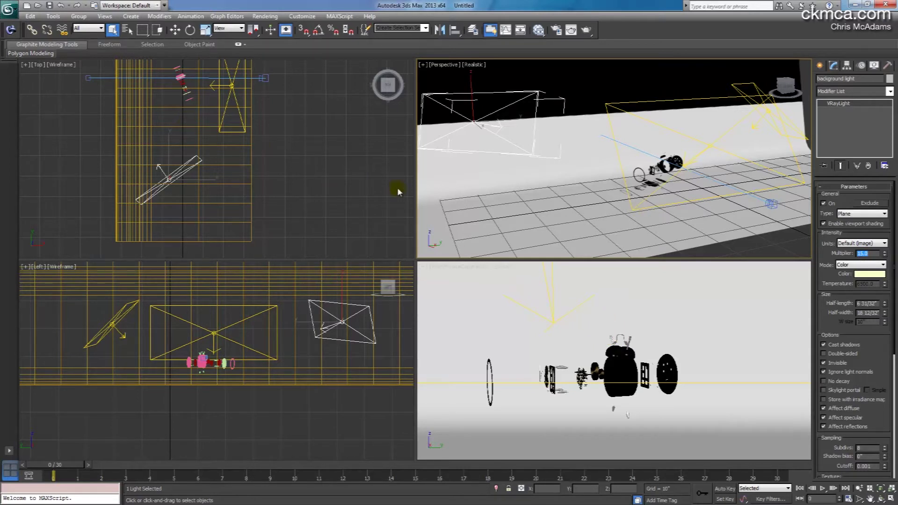
Step: Open the SR 0.99F render setup tool and shift its window slightly aside
click(10, 30)
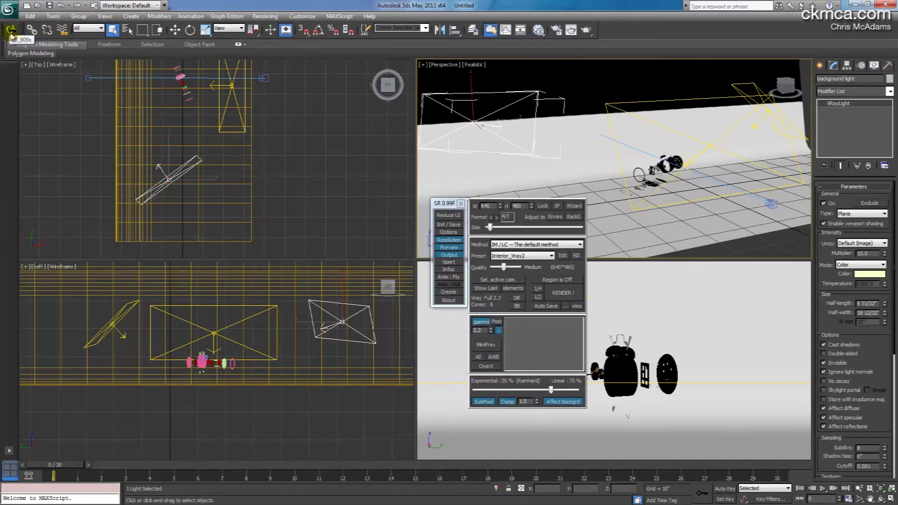
drag(433, 201, 413, 203)
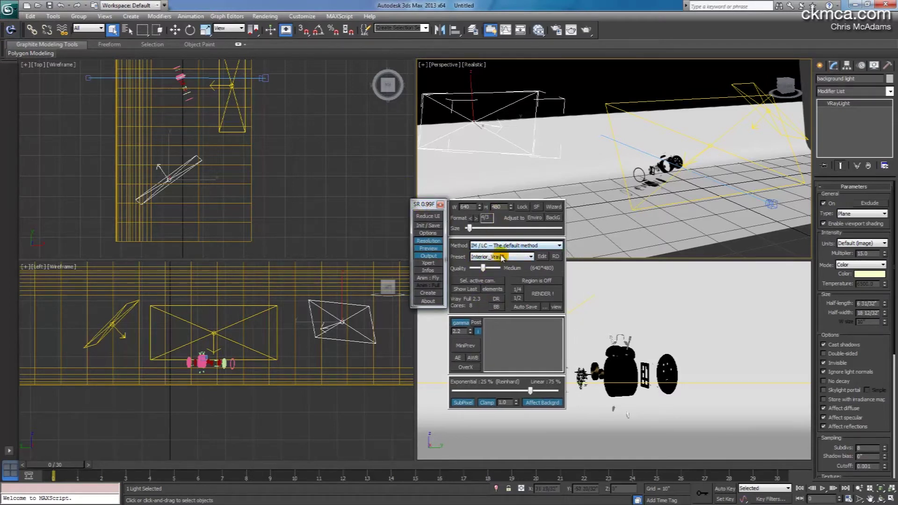
Step: Review the V-Ray render setup's image sampler, environment, indirect illumination, system, render element and common output settings, and close it
click(557, 30)
drag(451, 122, 290, 149)
click(297, 183)
click(296, 185)
click(296, 193)
click(297, 193)
click(296, 201)
click(297, 201)
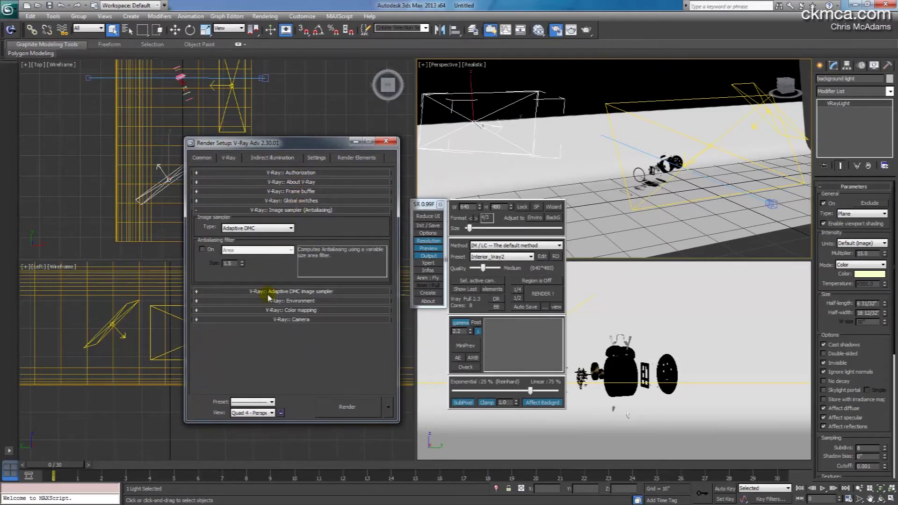
click(284, 302)
click(292, 292)
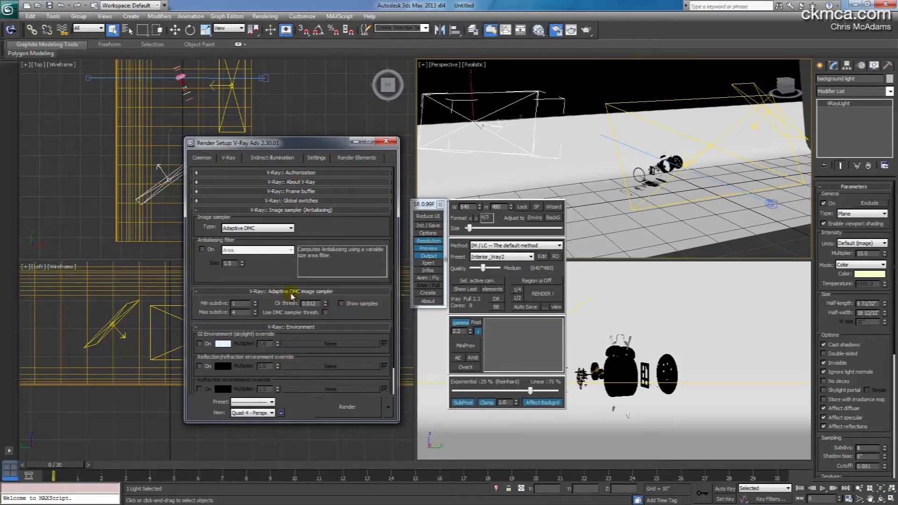
click(274, 159)
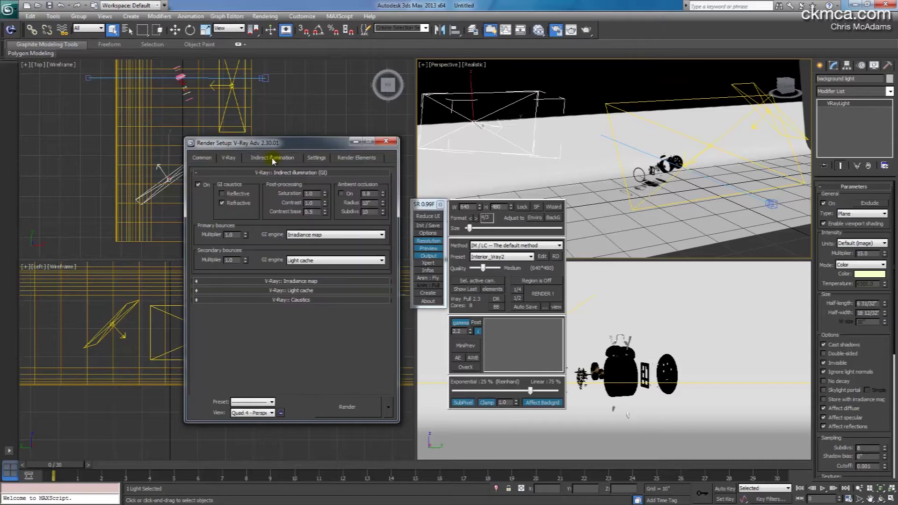
click(317, 159)
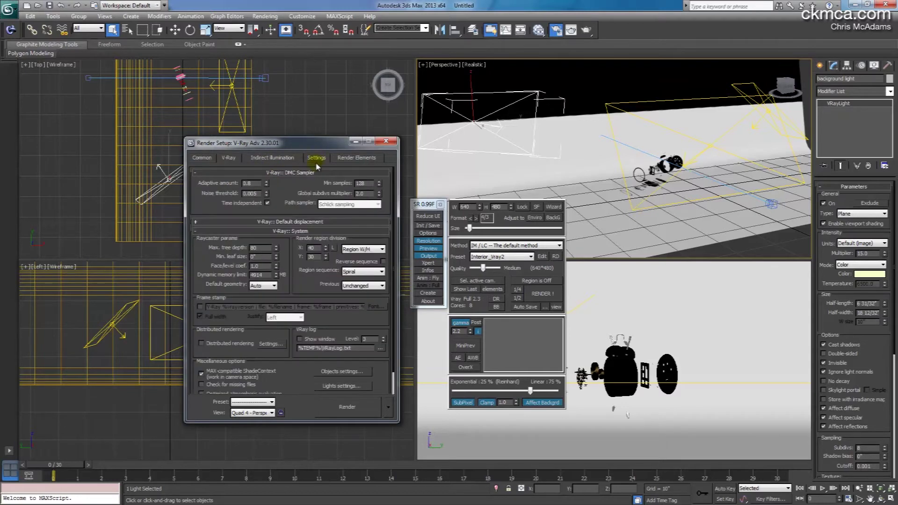
click(373, 159)
click(205, 158)
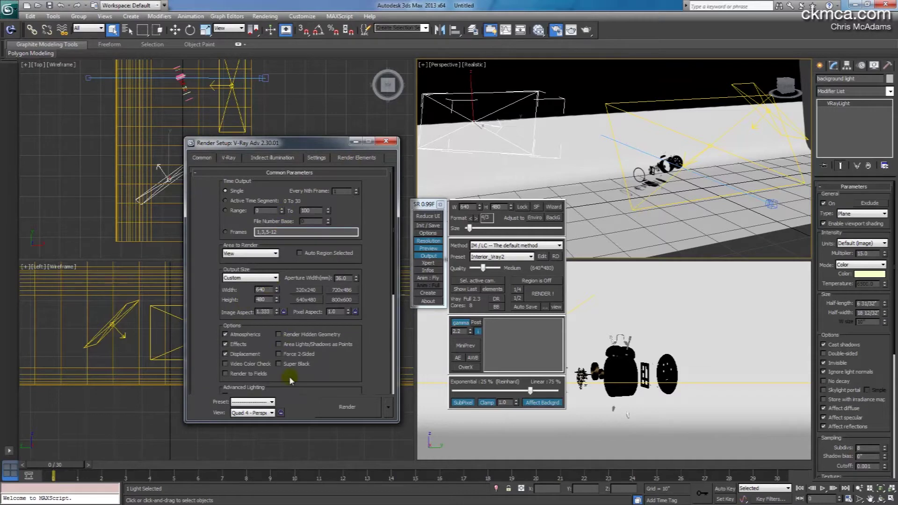
click(386, 141)
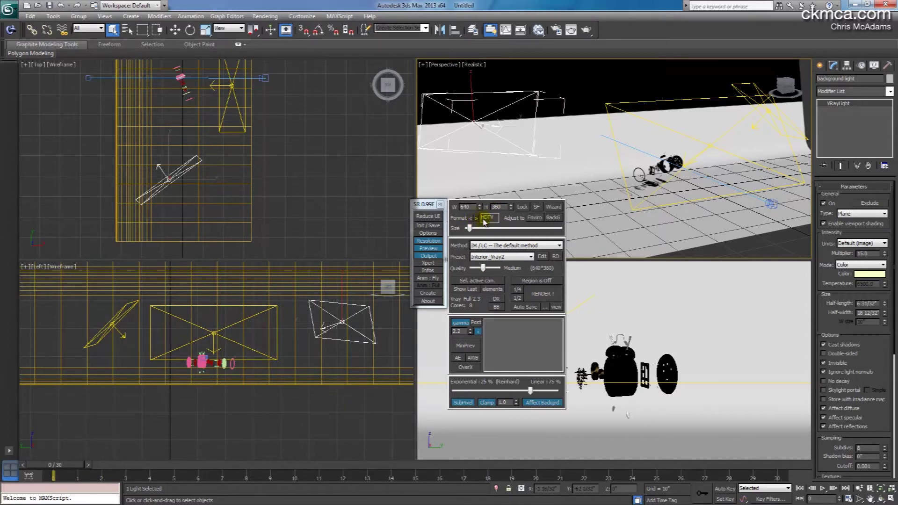
Step: Set the output format to HDTV at 640 x 360 and show the safe frame in the camera view
drag(480, 219, 370, 220)
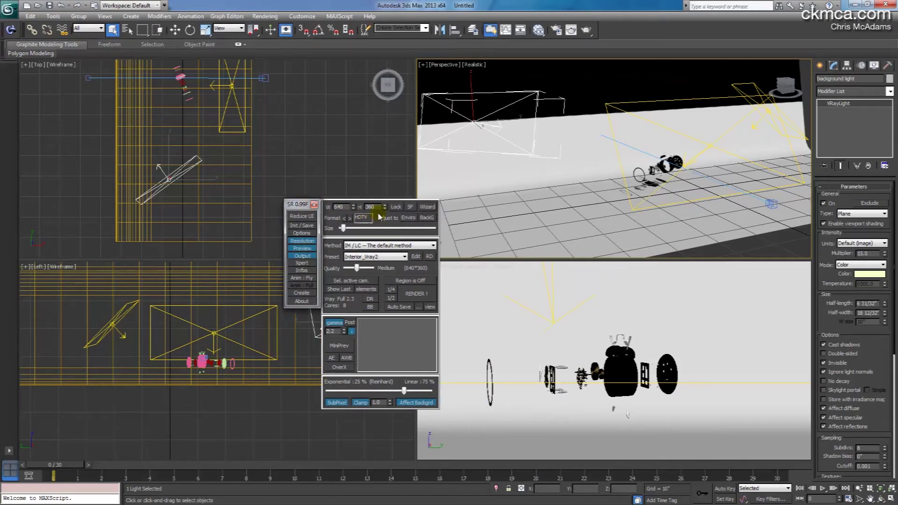
right_click(499, 321)
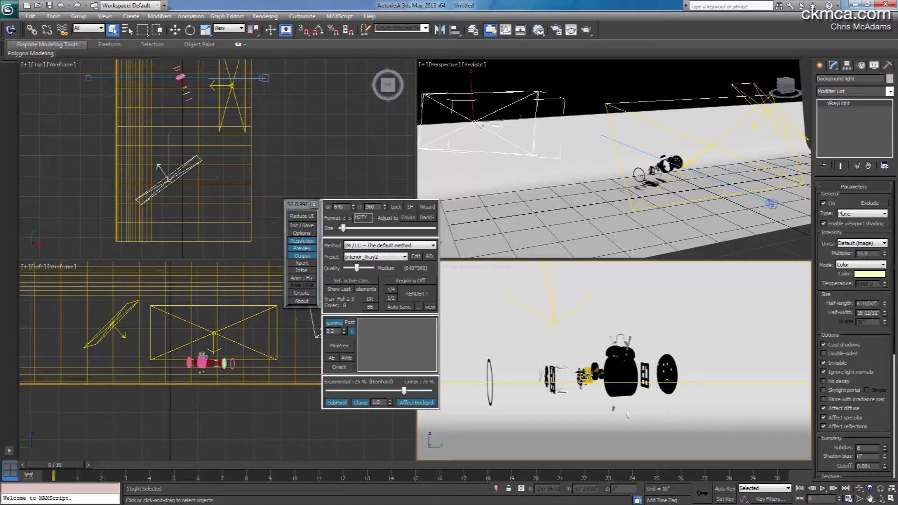
click(410, 207)
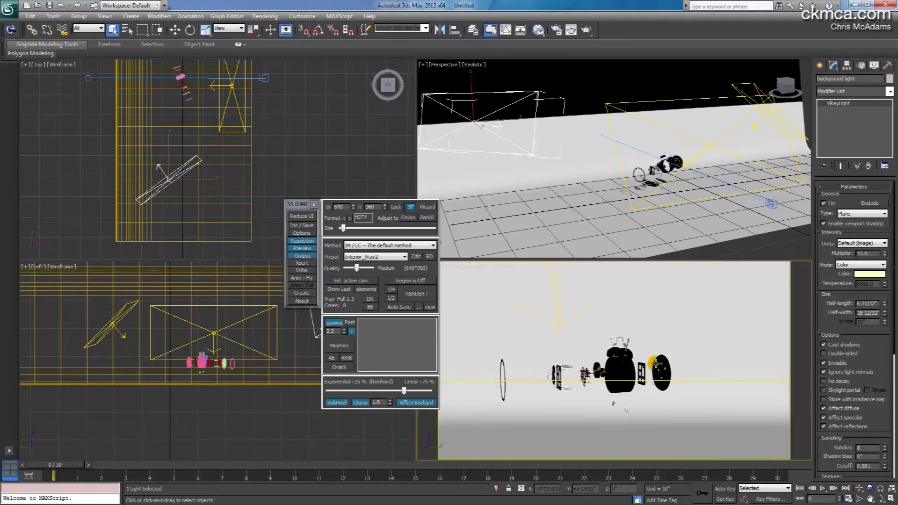
drag(296, 204, 204, 207)
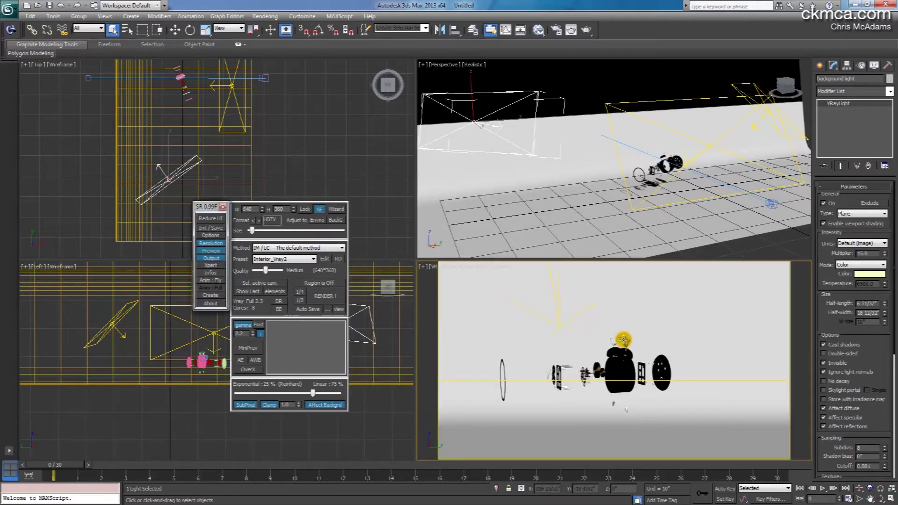
Step: Reframe the camera view by panning slightly and dollying the camera closer to the exploded clock
middle_drag(625, 339, 632, 333)
click(860, 488)
drag(599, 407, 598, 387)
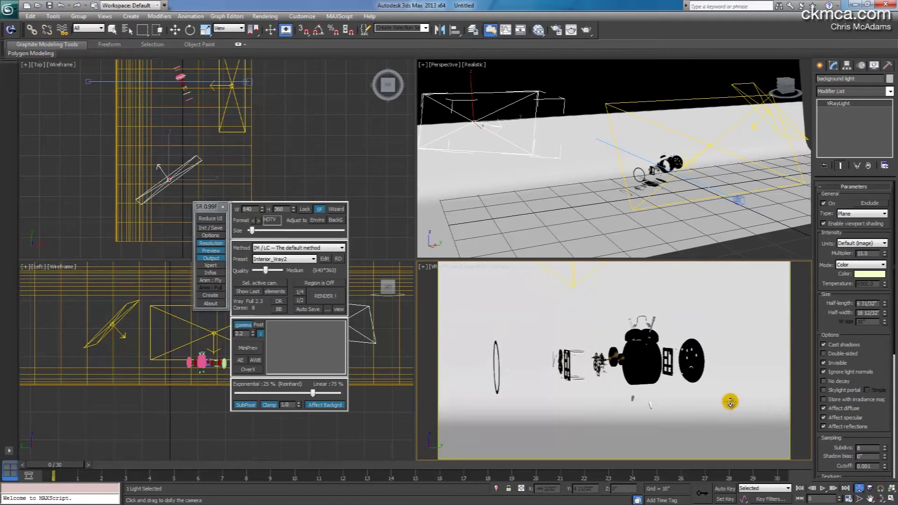
Step: Lock the HDTV proportions and raise the output size to 1920 x 1080
drag(212, 208, 215, 210)
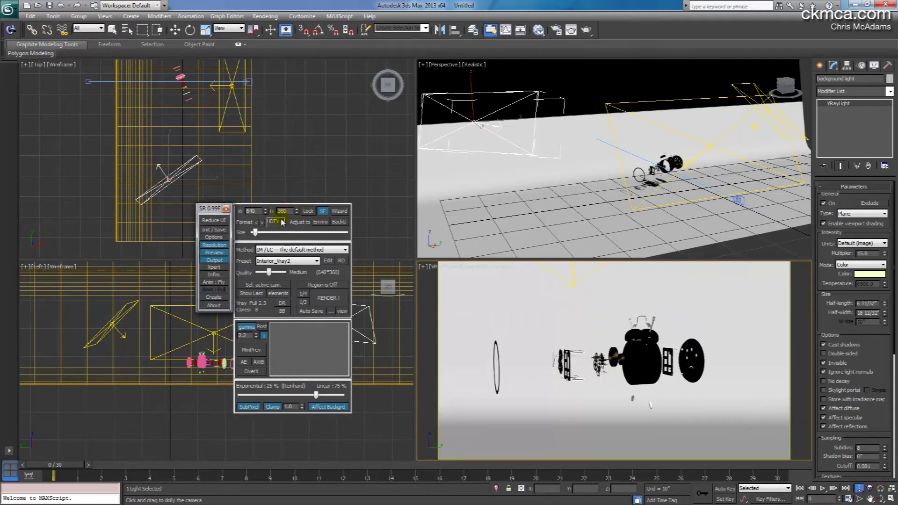
click(310, 212)
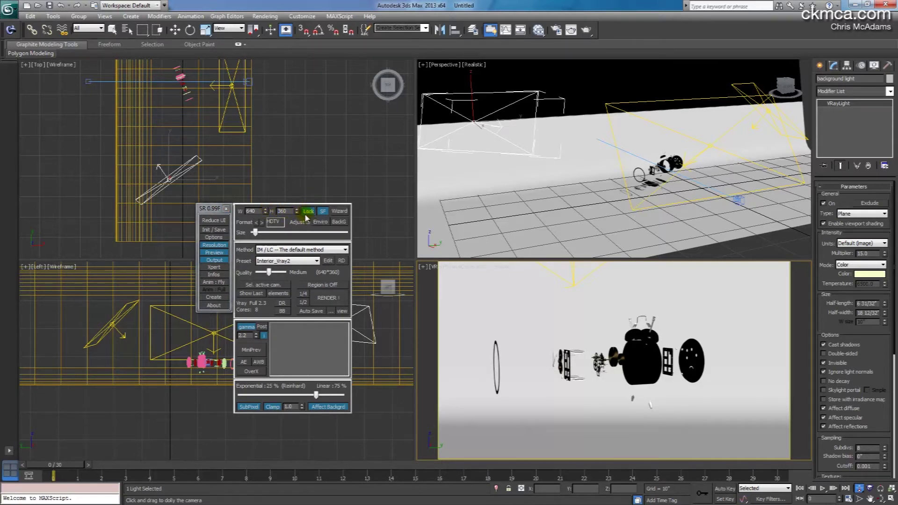
drag(255, 233, 263, 234)
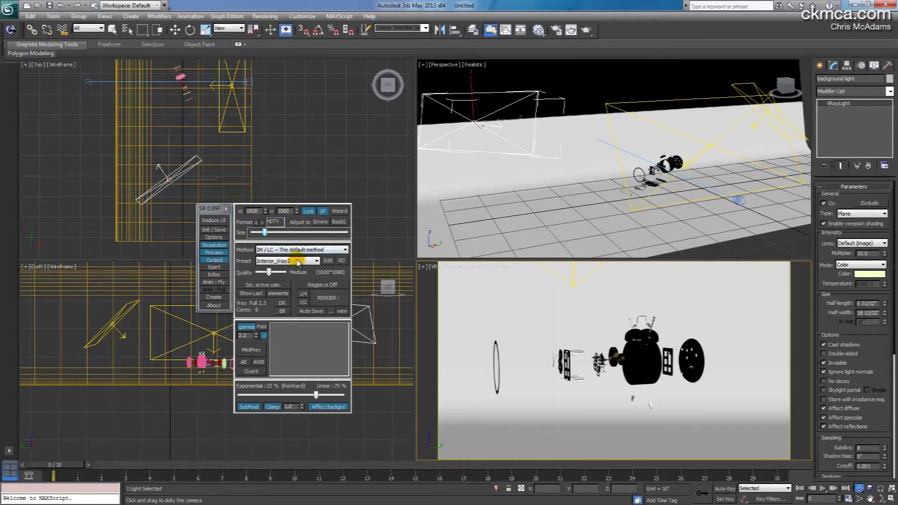
Step: Use the IM / LC default method with the Interior_Vray2 preset and Medium quality for the render
click(320, 250)
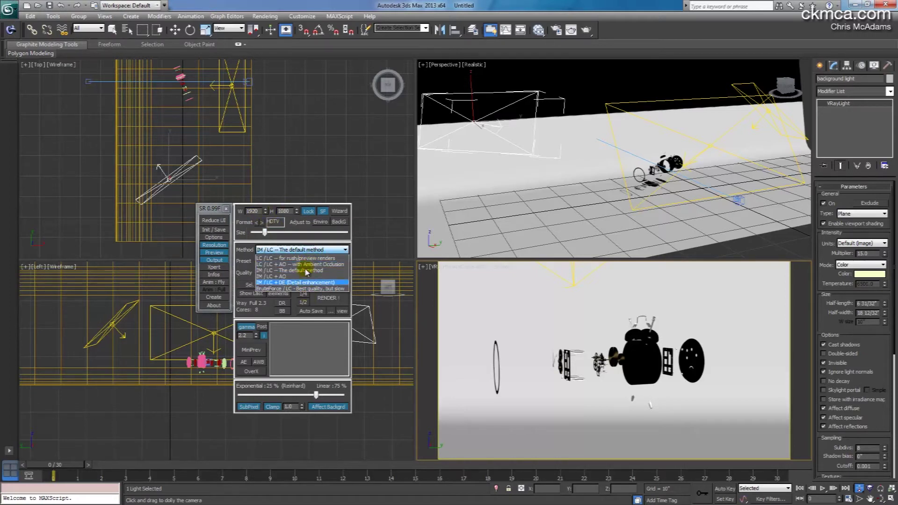
click(315, 271)
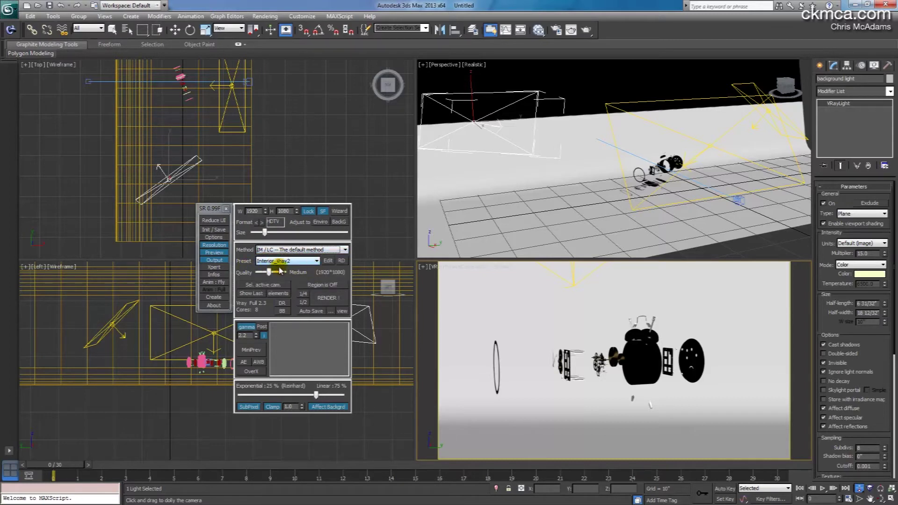
click(294, 262)
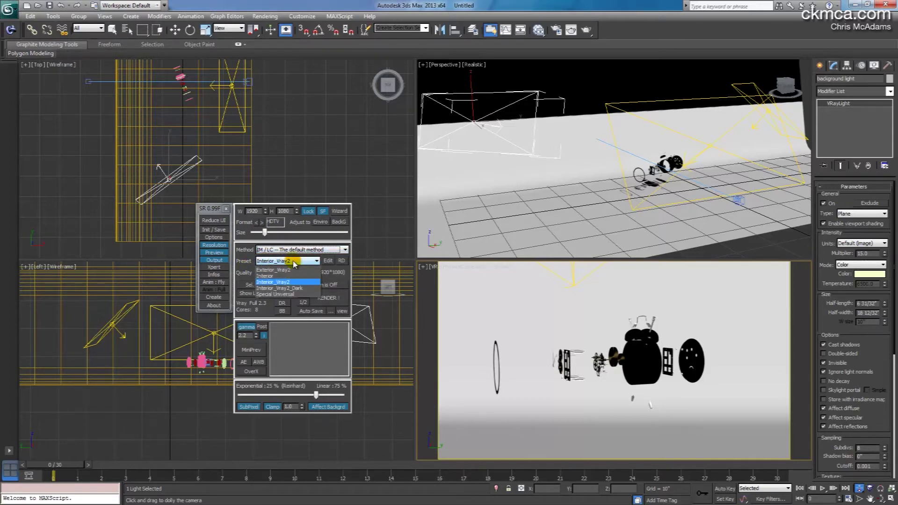
click(300, 288)
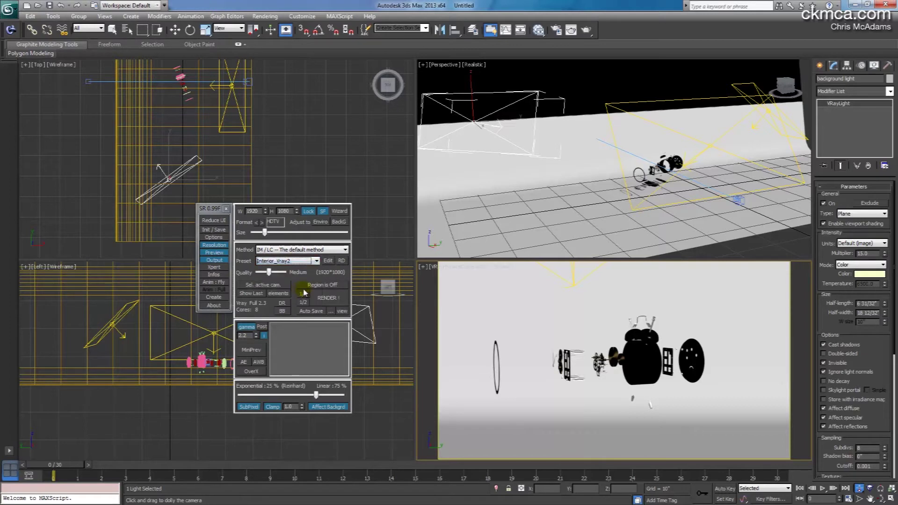
mouse_move(269, 273)
mouse_down()
mouse_move(257, 275)
mouse_move(310, 276)
mouse_move(267, 277)
mouse_up()
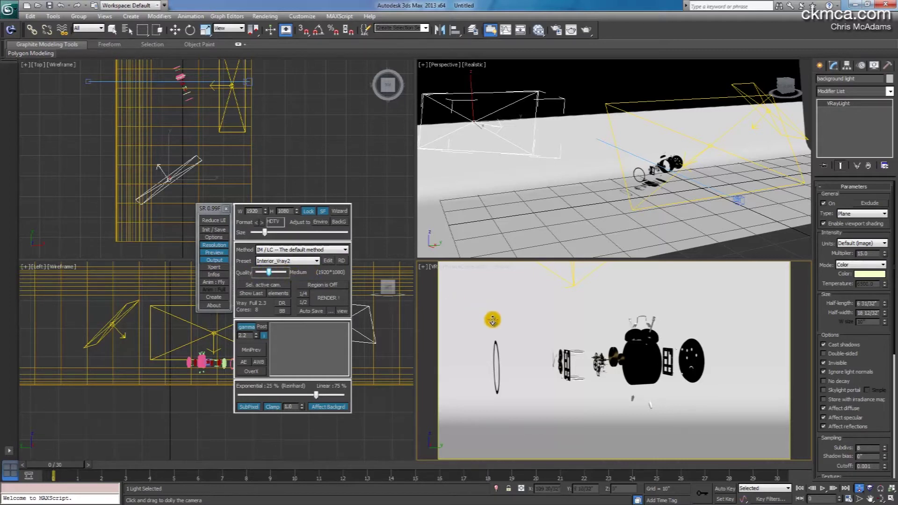
Step: Generate a mini preview and apply the automatic exposure's shutter speed and the automatic white balance color to the camera
click(252, 351)
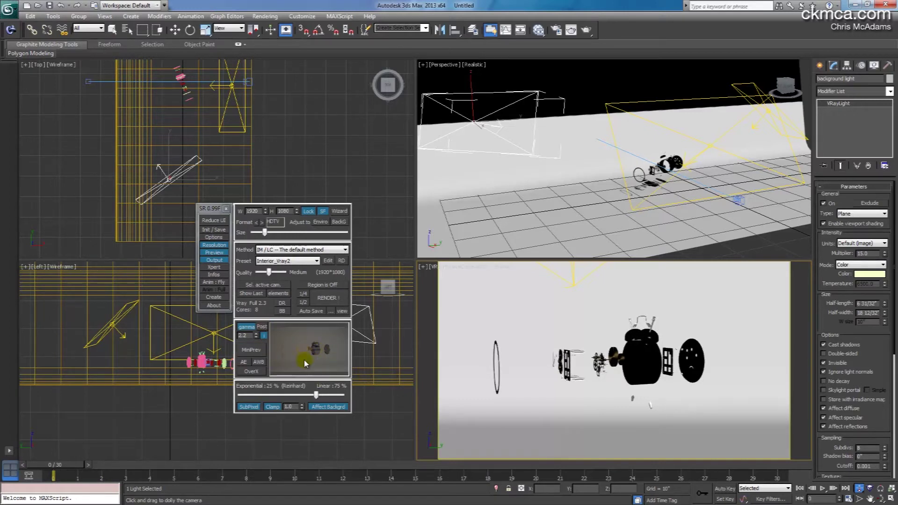
click(243, 363)
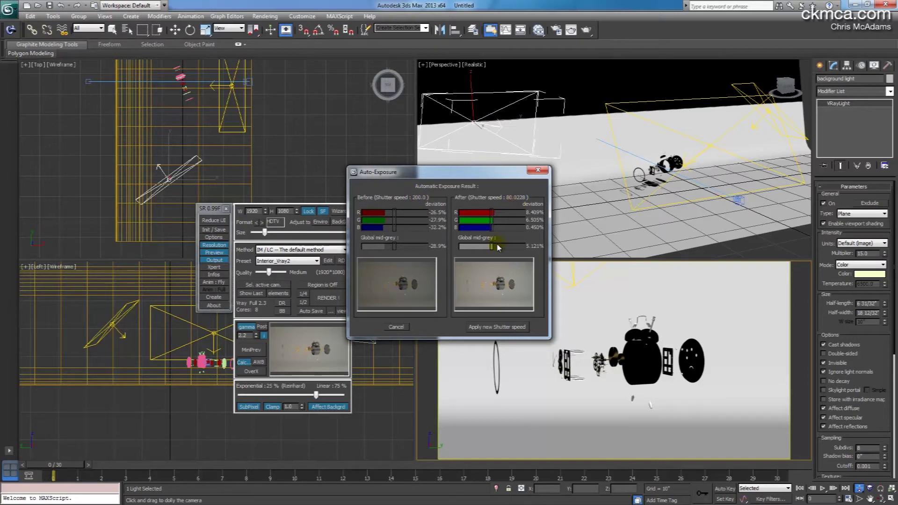
click(498, 326)
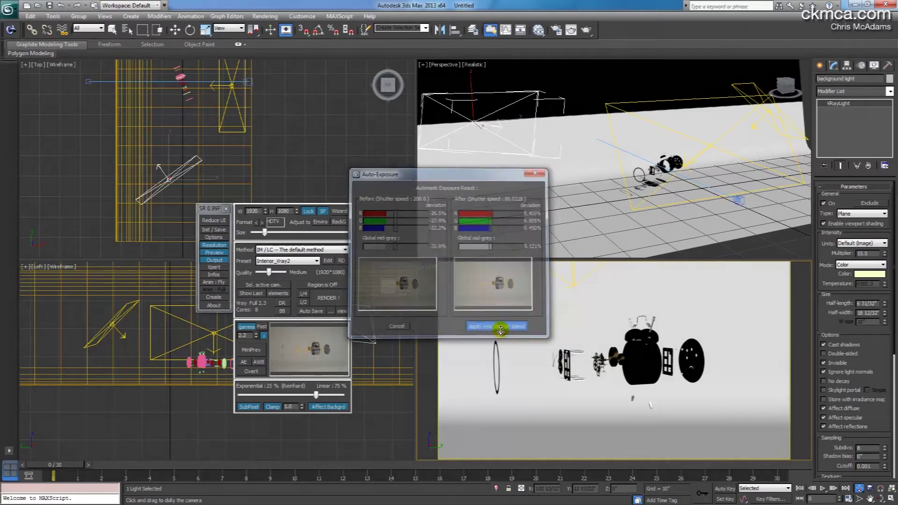
click(260, 363)
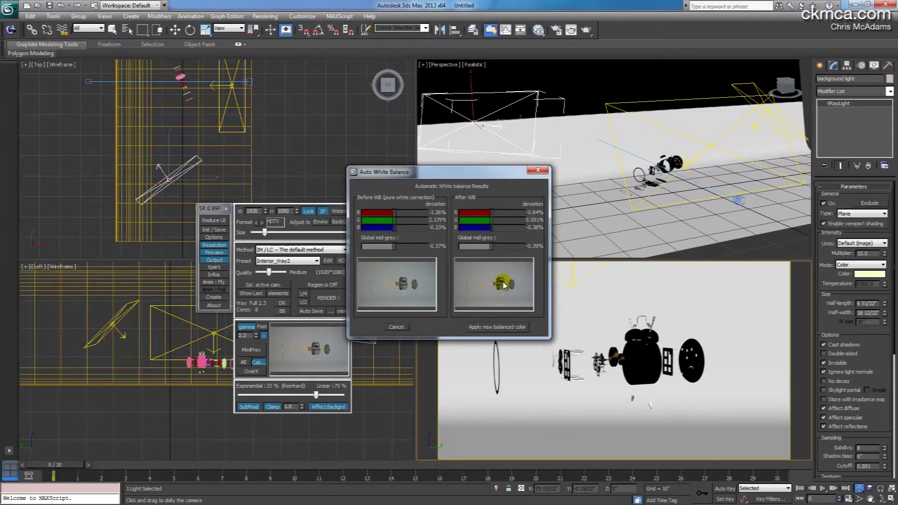
click(512, 328)
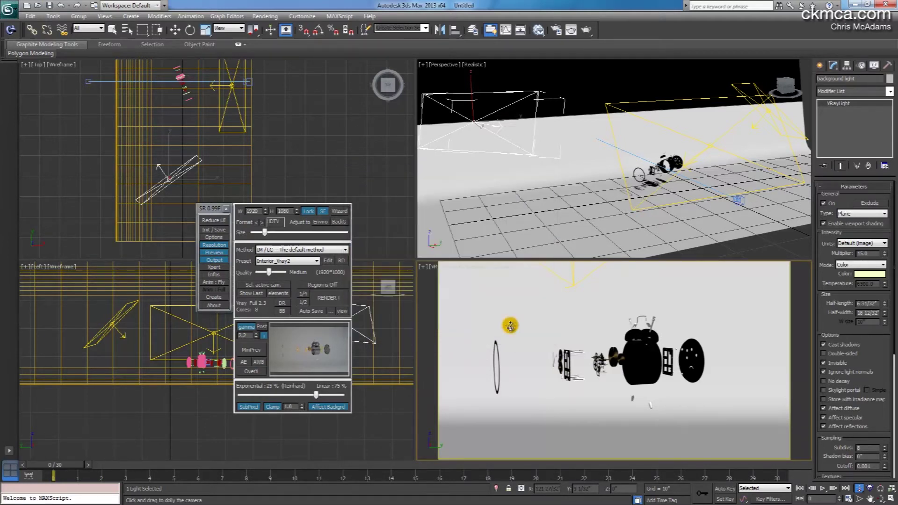
Step: Select all parts of the exploded clock in the Top view and rotate them about 31 degrees around Z
click(113, 30)
scroll(315, 166, up, 2)
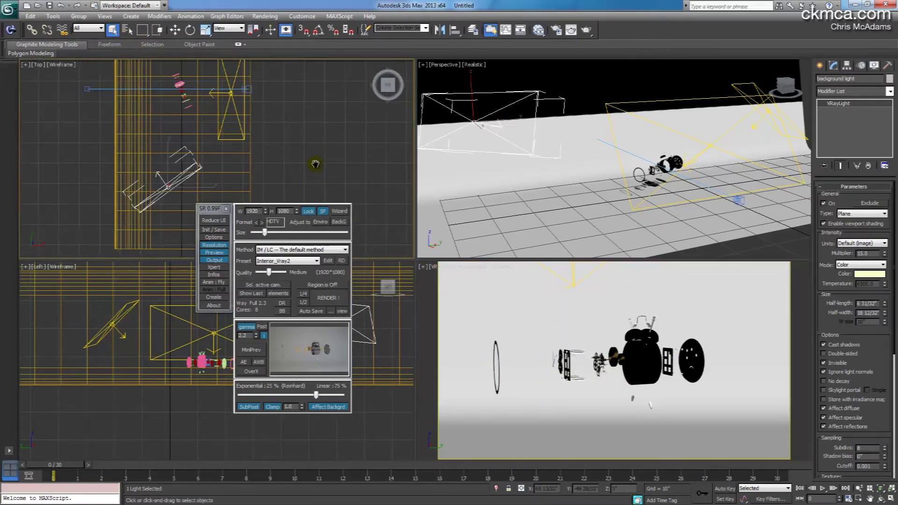
drag(158, 74, 195, 130)
drag(159, 73, 200, 139)
key(e)
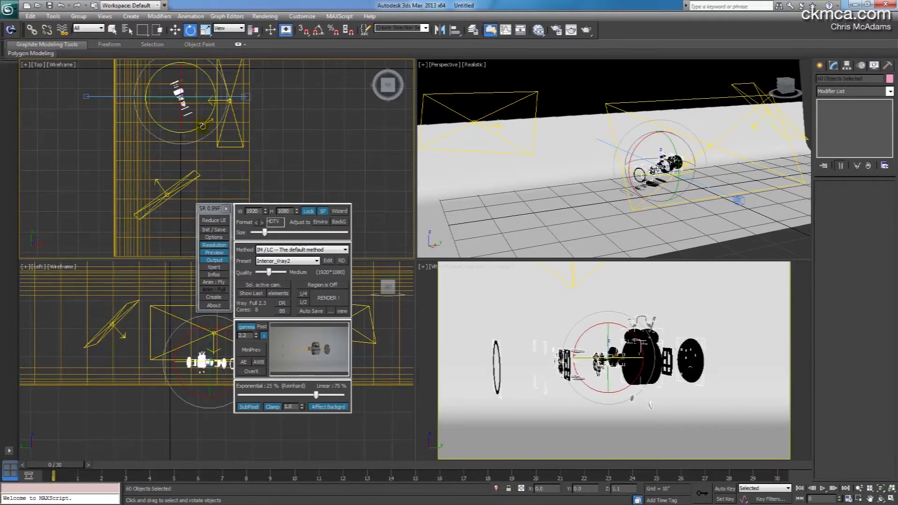
drag(202, 126, 227, 110)
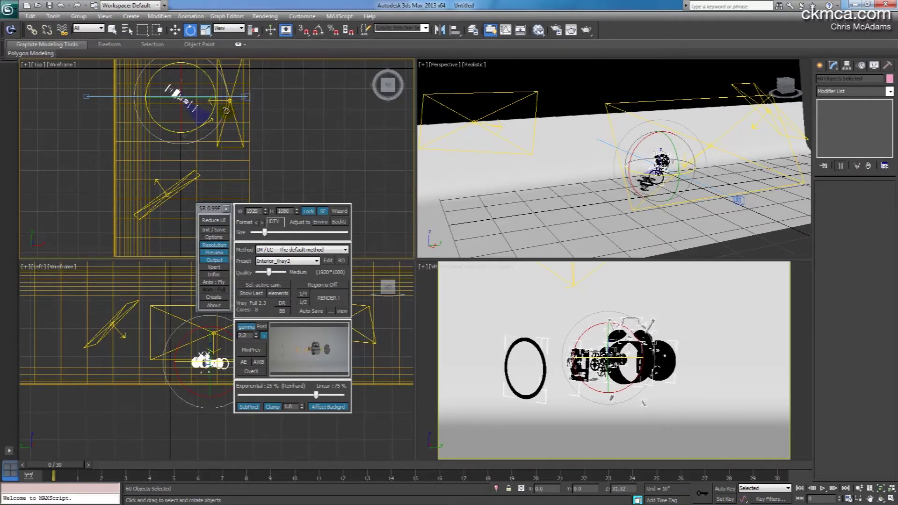
Step: Render the camera view at 1920 x 1080 and move the V-Ray frame buffer clear of the rendering progress window
right_click(487, 291)
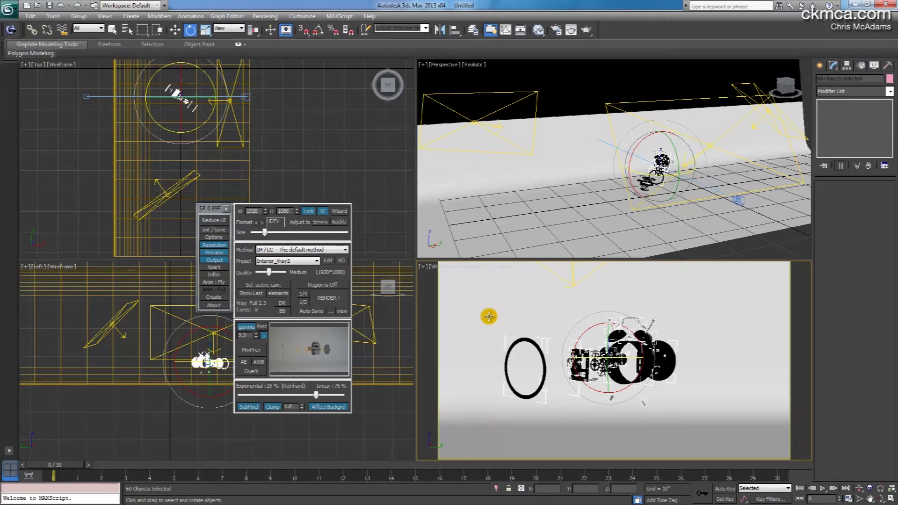
click(335, 300)
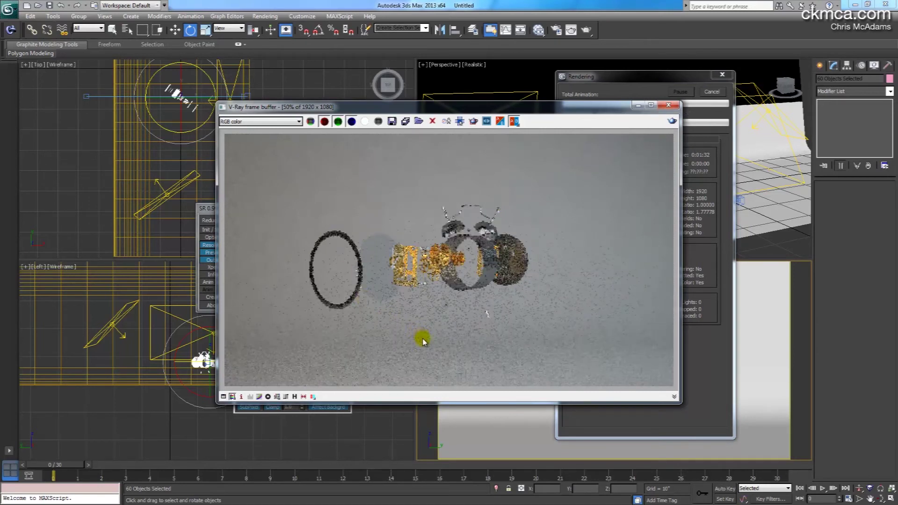
drag(596, 106, 447, 105)
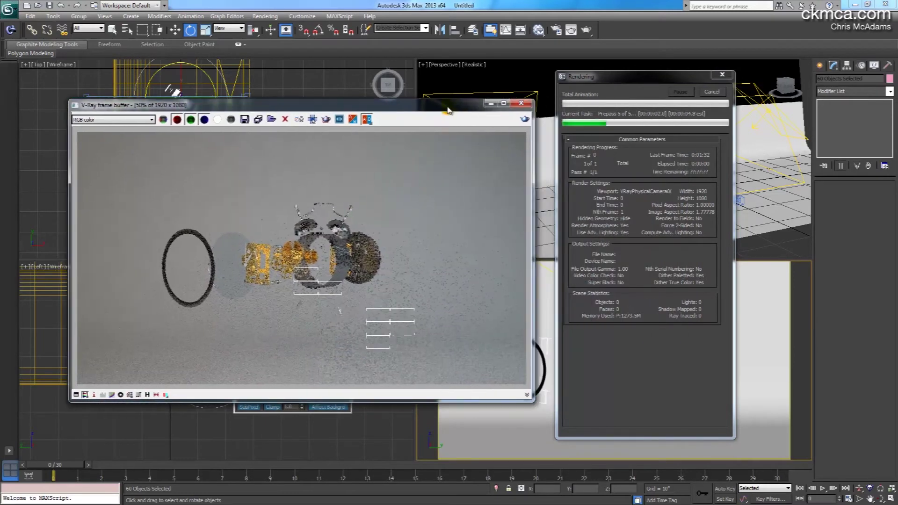
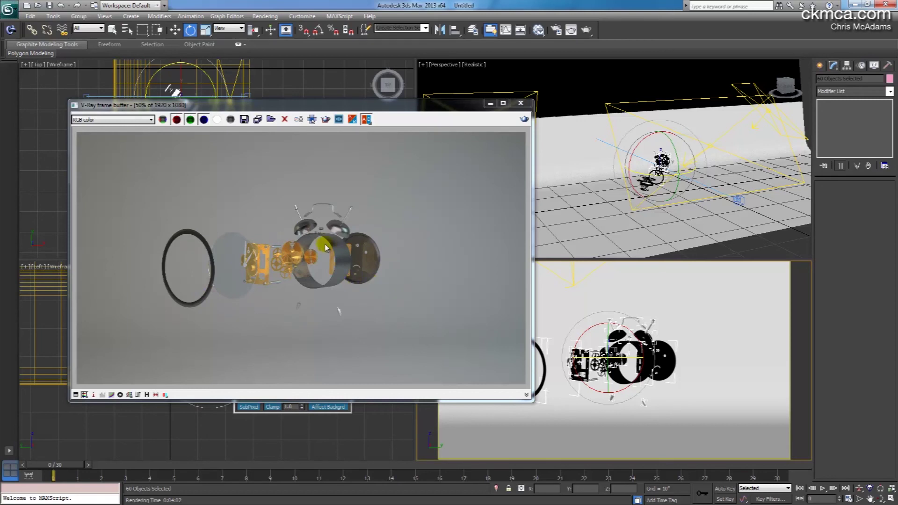
Step: Inspect the finished render of the clock parts at 100% and 50% zoom and check the pixel information window
double_click(280, 229)
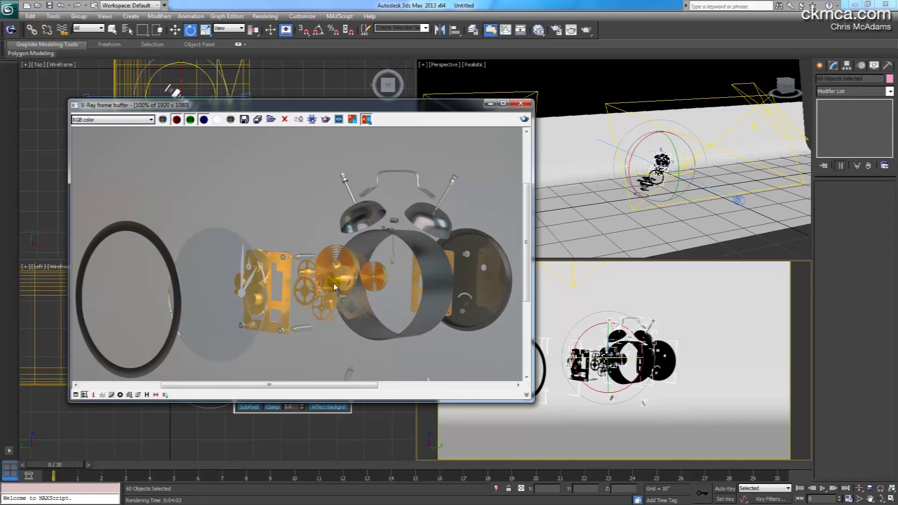
middle_drag(414, 274, 403, 249)
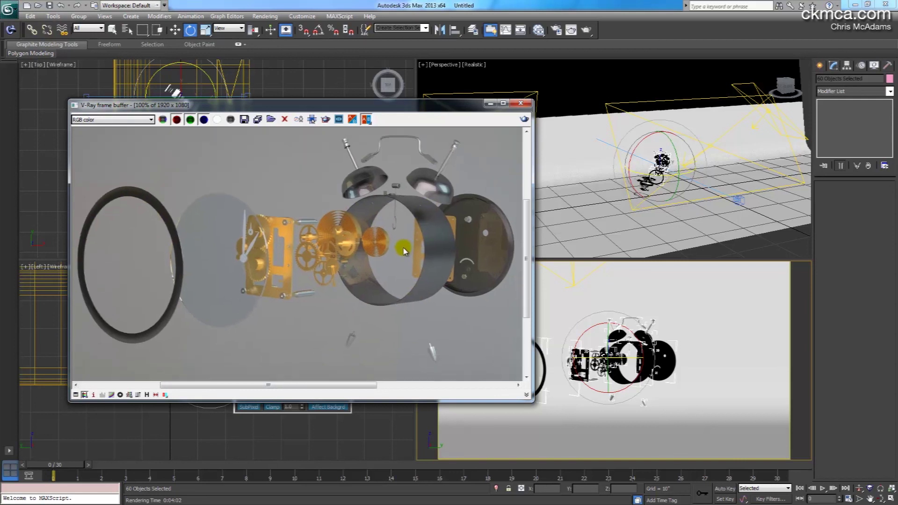
scroll(427, 317, down, 2)
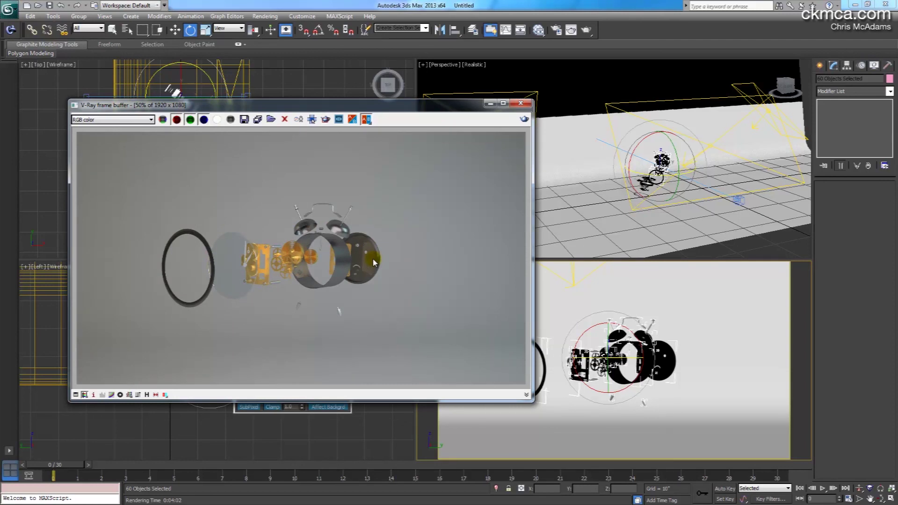
click(94, 396)
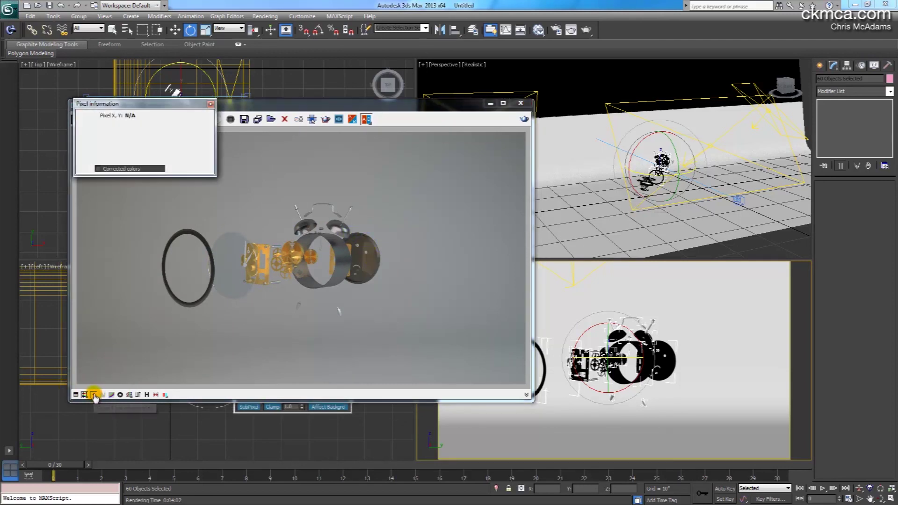
click(211, 104)
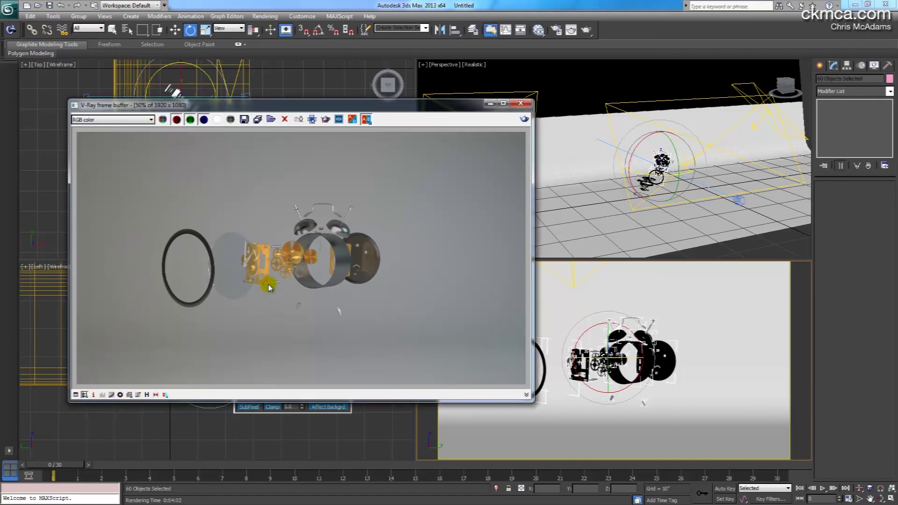